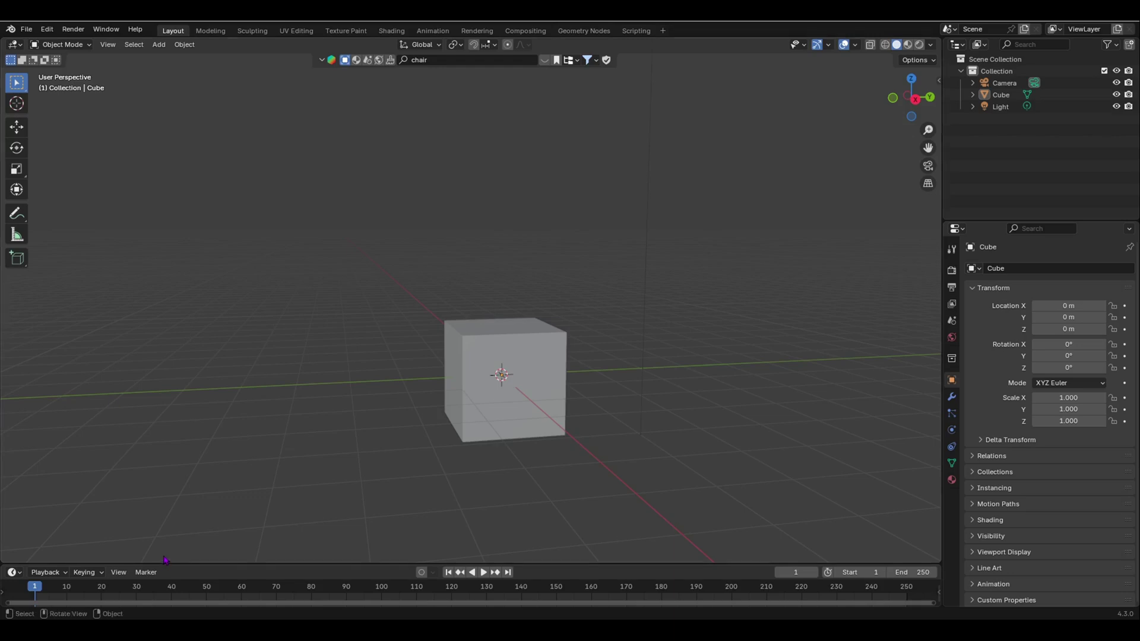
# Open the preferences at the Get Extensions page
pyautogui.click(47, 29)
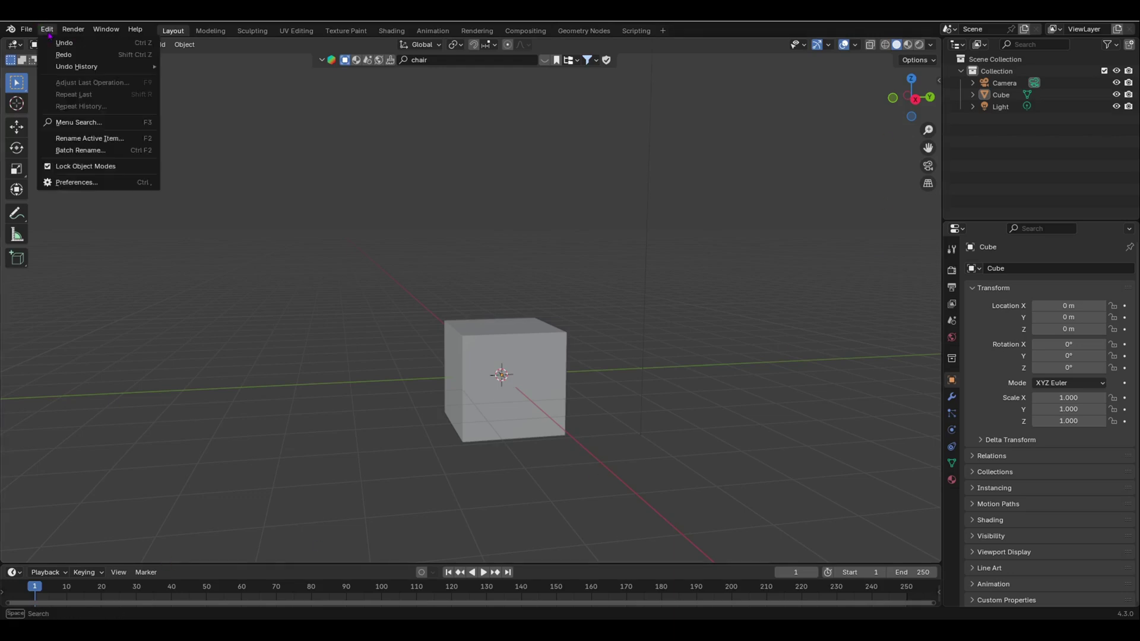
pyautogui.click(48, 31)
pyautogui.click(48, 31)
pyautogui.click(68, 182)
pyautogui.click(57, 121)
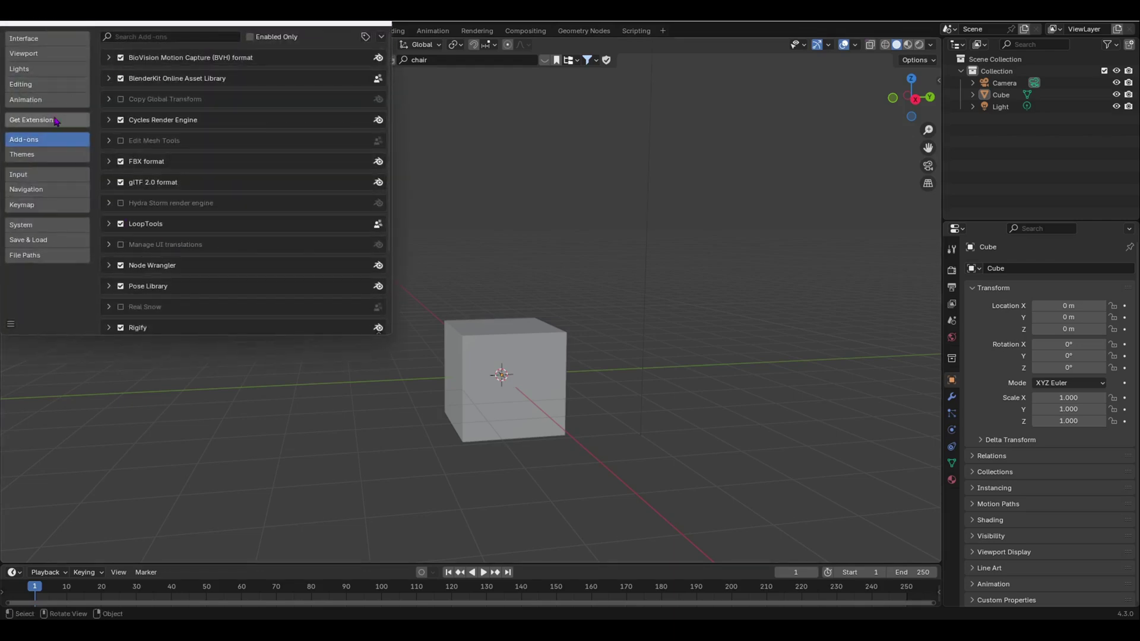
# Bring up the file browser for installing an extension from disk and close it without installing anything
pyautogui.click(380, 38)
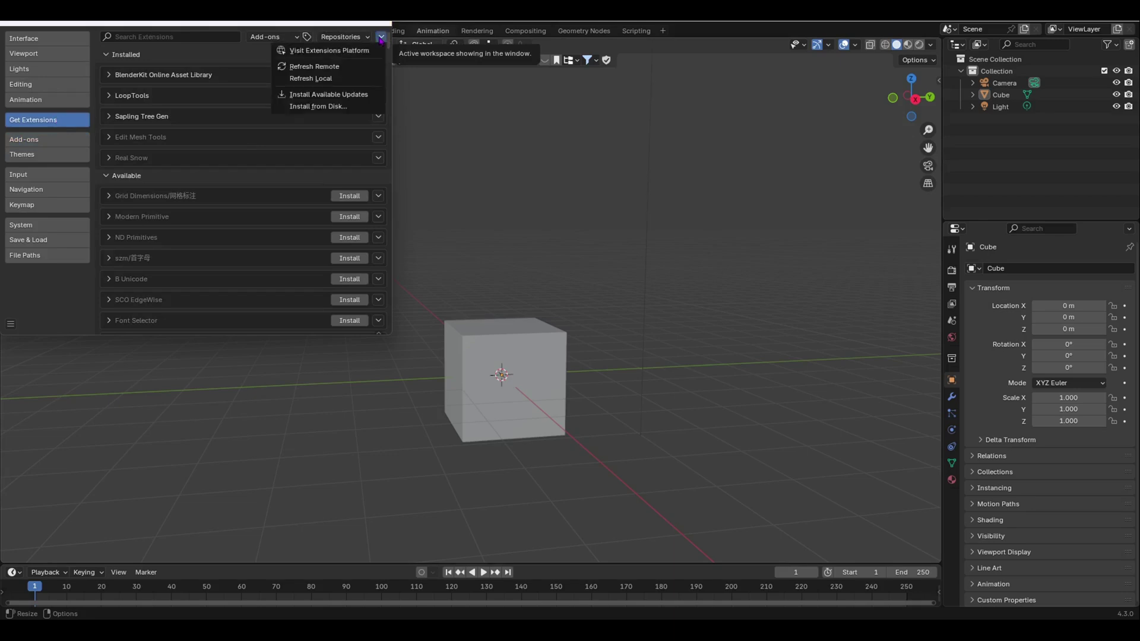
pyautogui.click(381, 38)
pyautogui.click(380, 37)
pyautogui.click(348, 107)
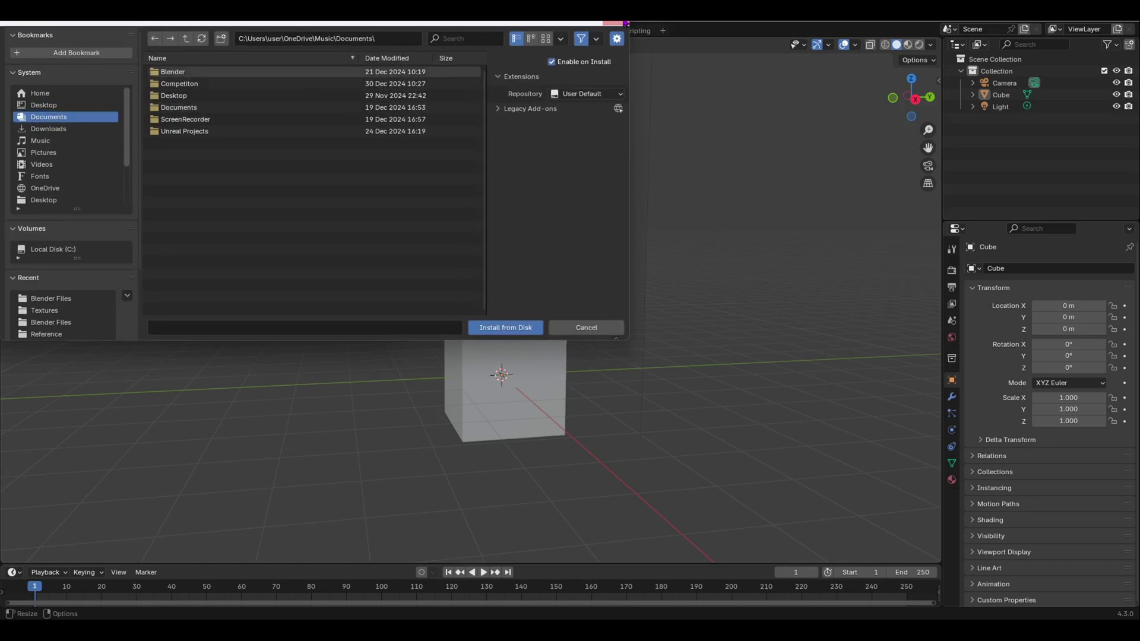
pyautogui.click(620, 24)
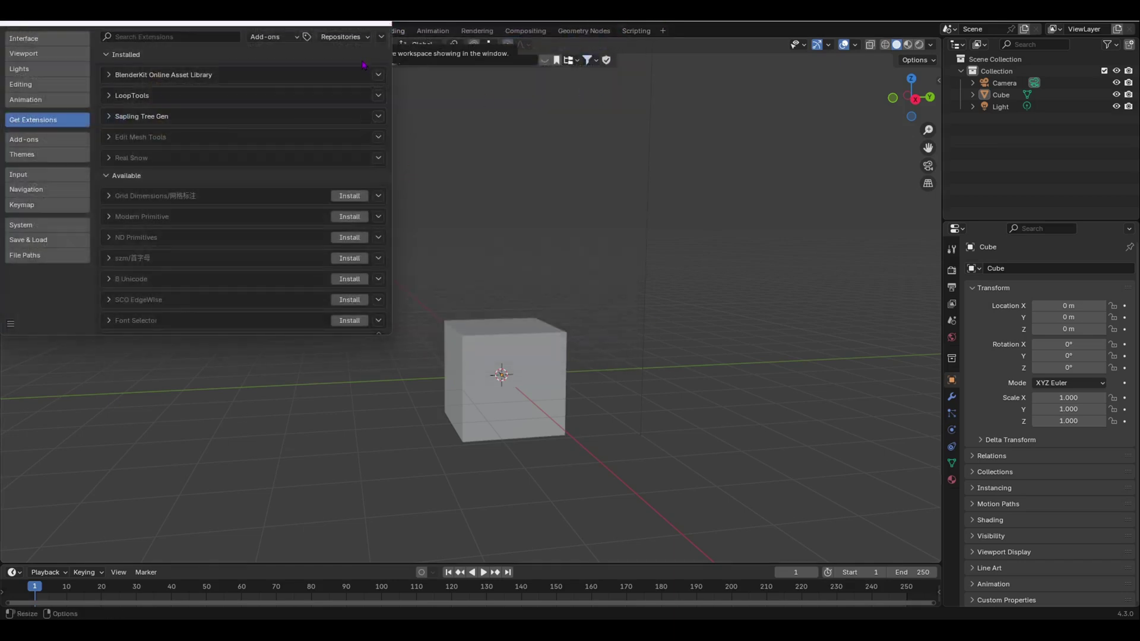
# View the list of installed add-ons in the preferences and close the preferences window
pyautogui.click(33, 140)
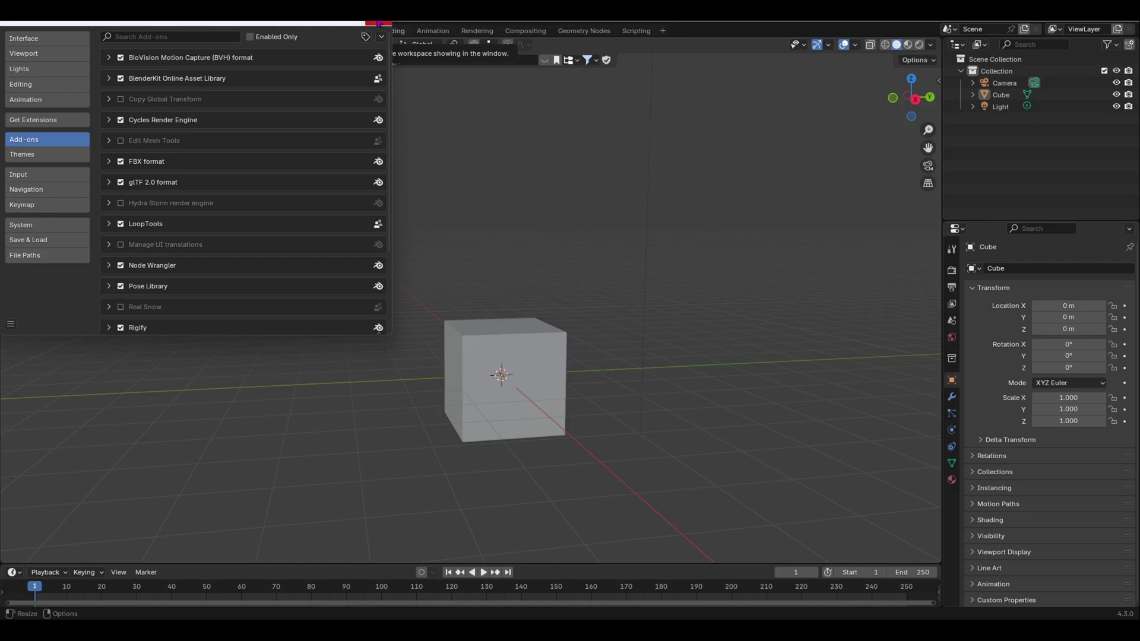
pyautogui.click(380, 22)
# Clear the keyword from the BlenderKit asset search field
pyautogui.click(458, 60)
pyautogui.press('BackSpace')
pyautogui.press('BackSpace')
pyautogui.press('BackSpace')
pyautogui.press('BackSpace')
pyautogui.press('BackSpace')
pyautogui.click(446, 118)
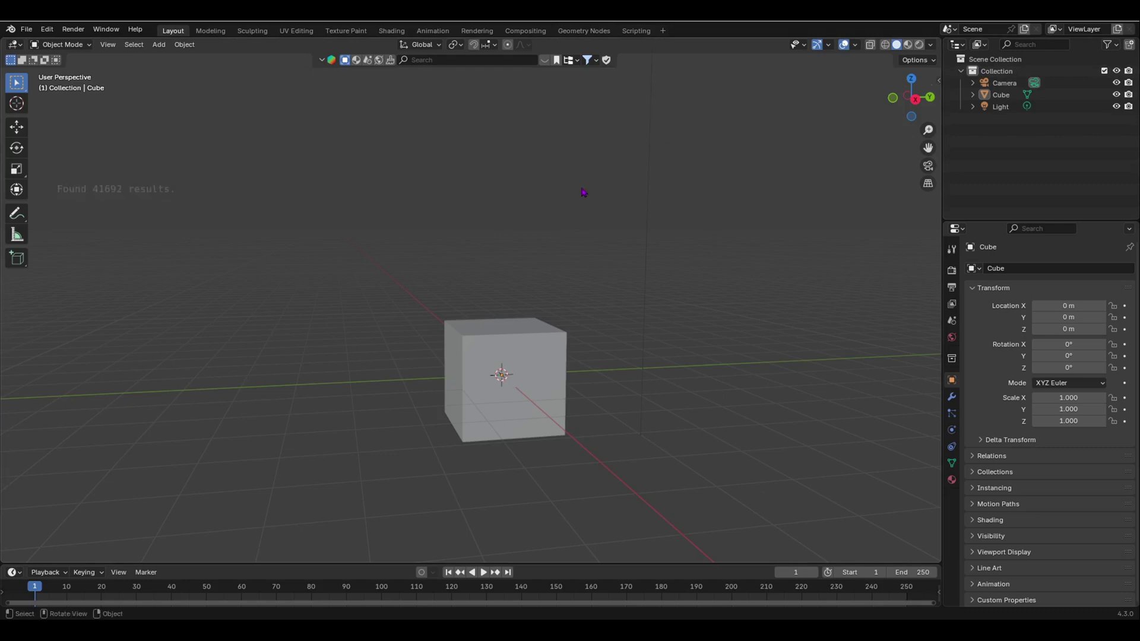
# Show the BlenderKit sidebar, collapse its Find and Upload Assets section, and hide the sidebar again
pyautogui.press('n')
pyautogui.click(937, 216)
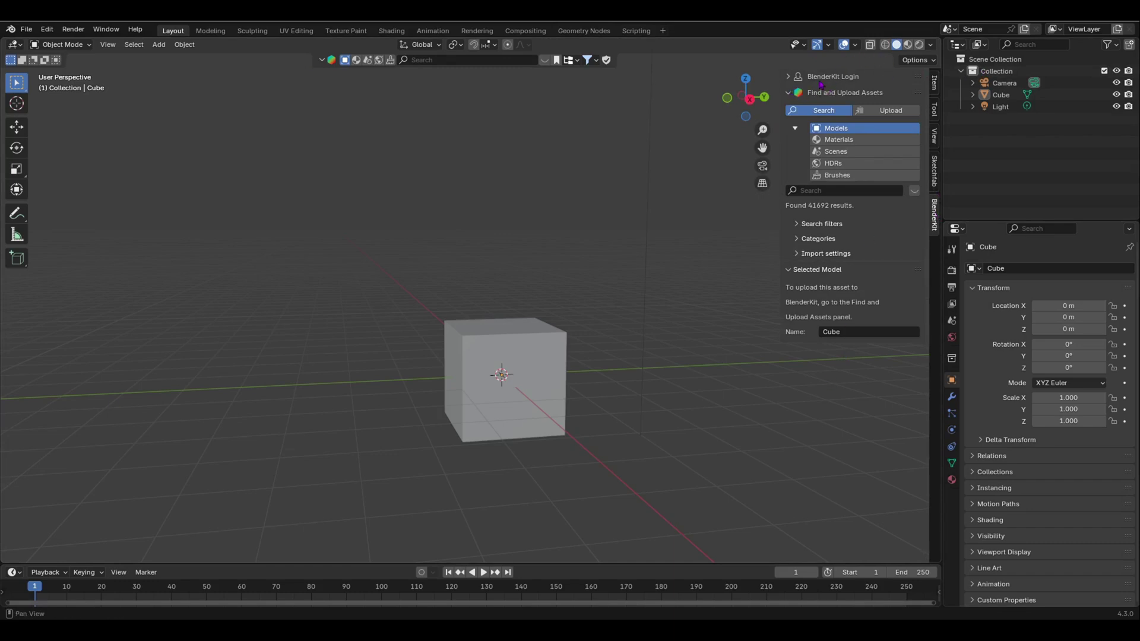
pyautogui.click(788, 93)
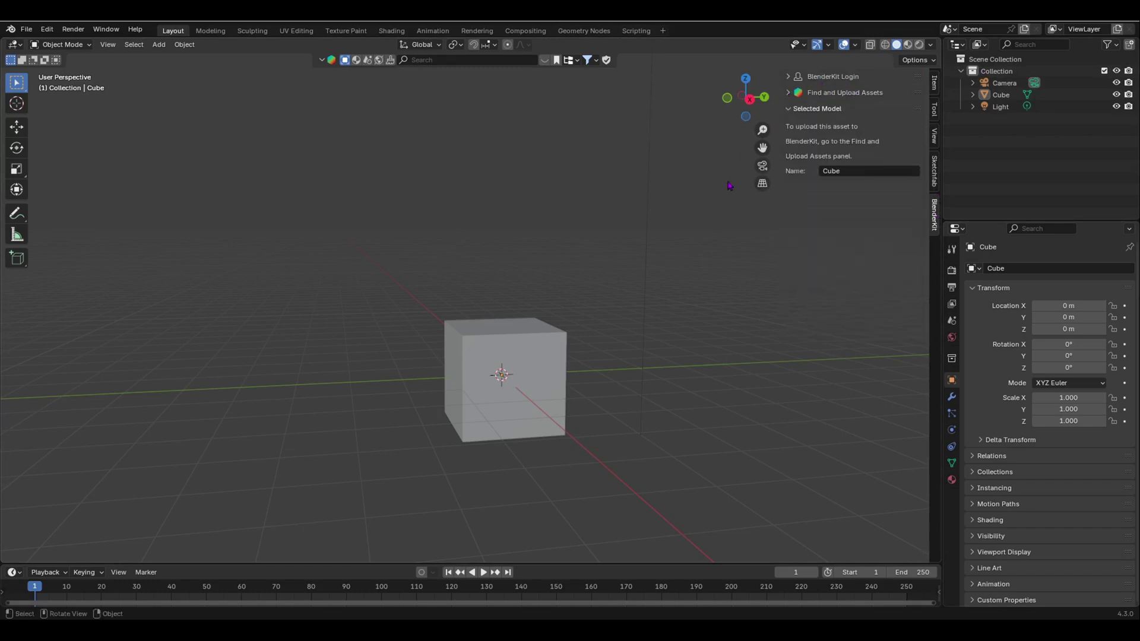
pyautogui.press('n')
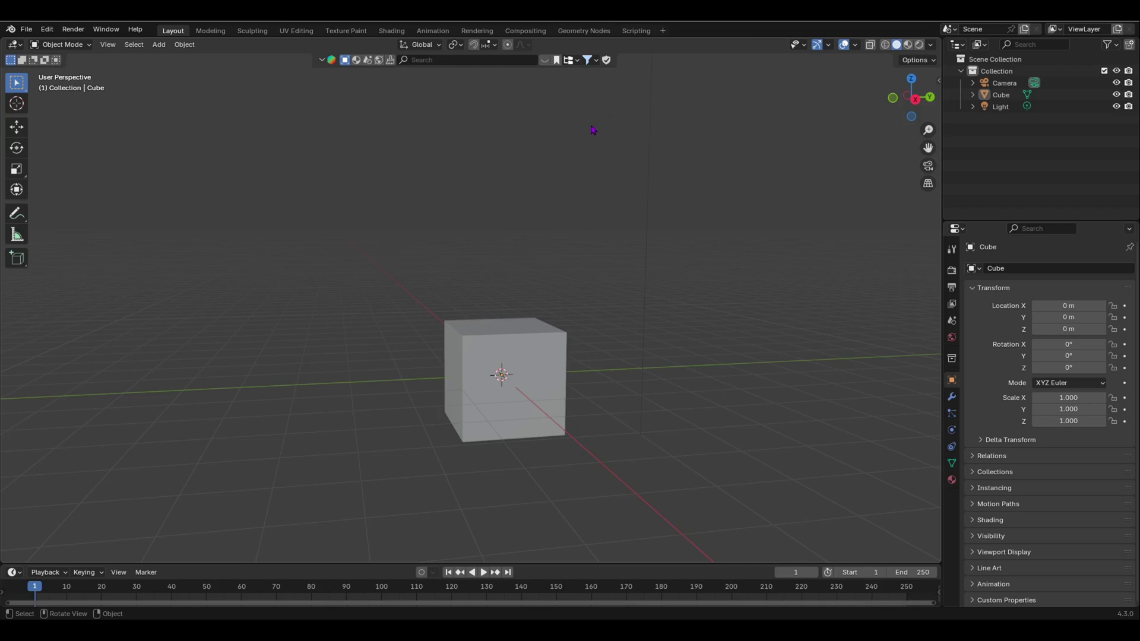
# Search the BlenderKit models for "chair" and browse further along the results
pyautogui.click(461, 60)
pyautogui.write('chair')
pyautogui.press('Return')
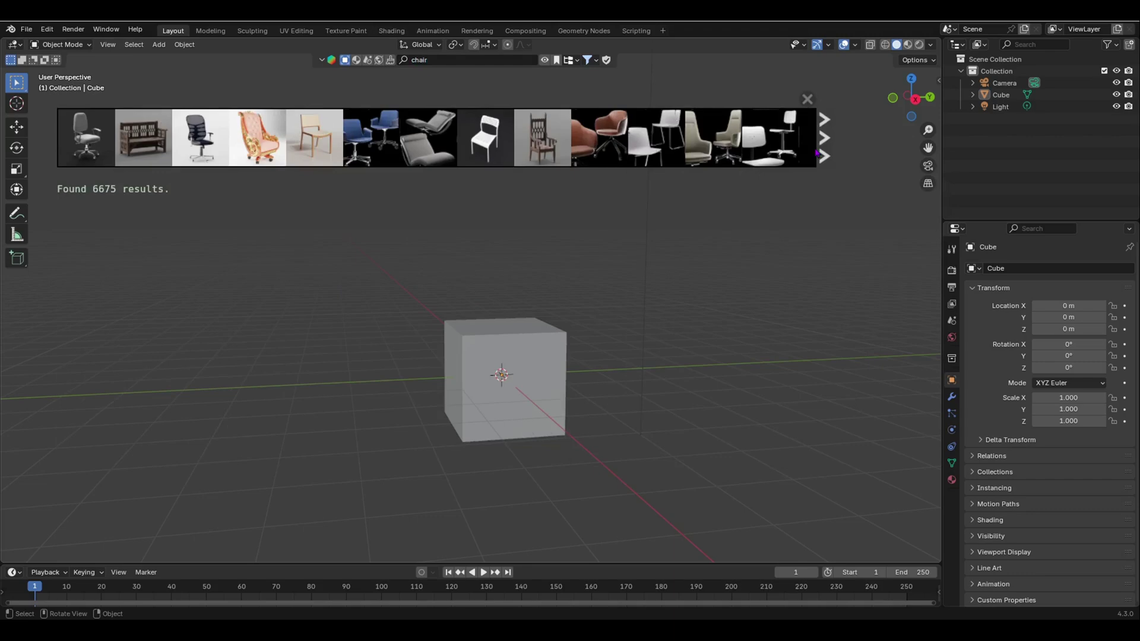
pyautogui.click(595, 61)
pyautogui.click(824, 153)
pyautogui.click(824, 153)
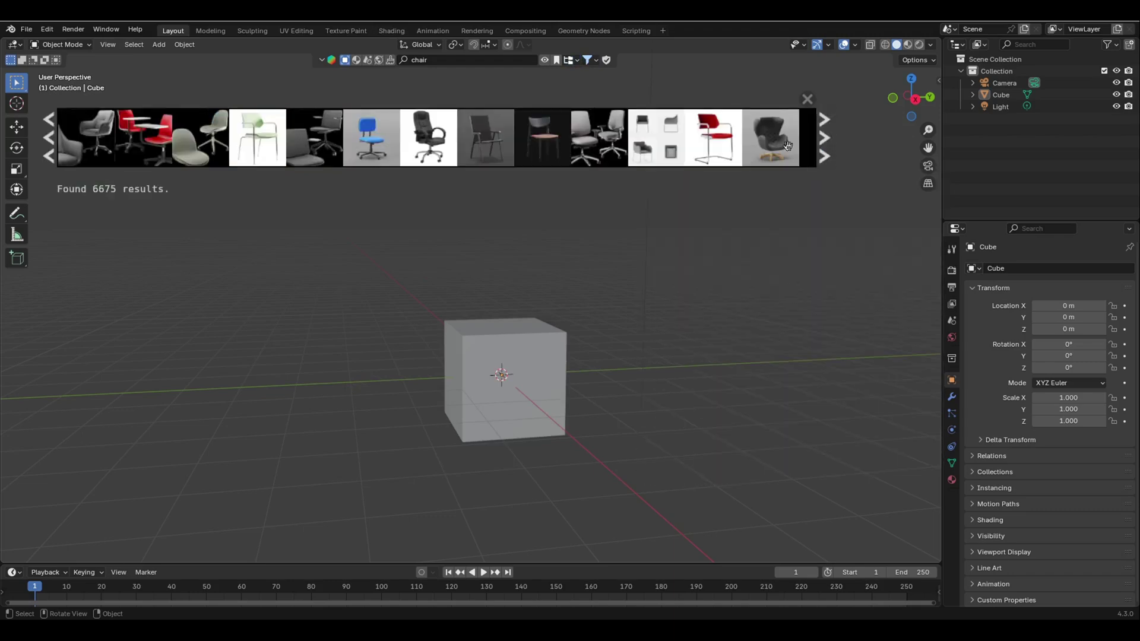
# Turn off the Free first search filter to preview the locked chair models, and turn it back on
pyautogui.click(596, 60)
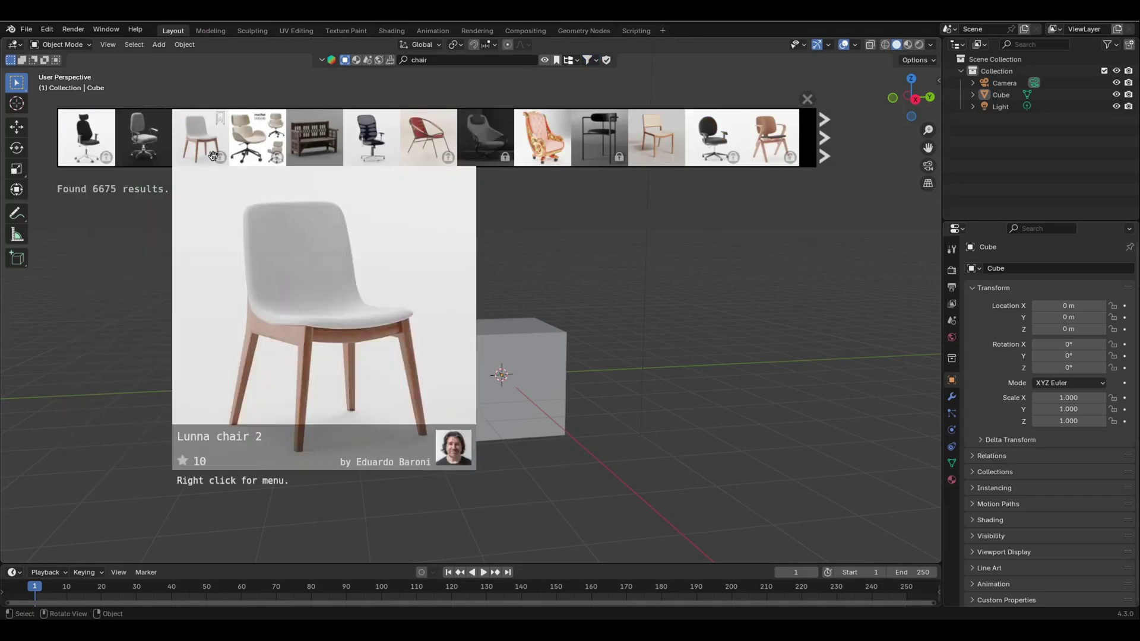
pyautogui.moveTo(278, 146)
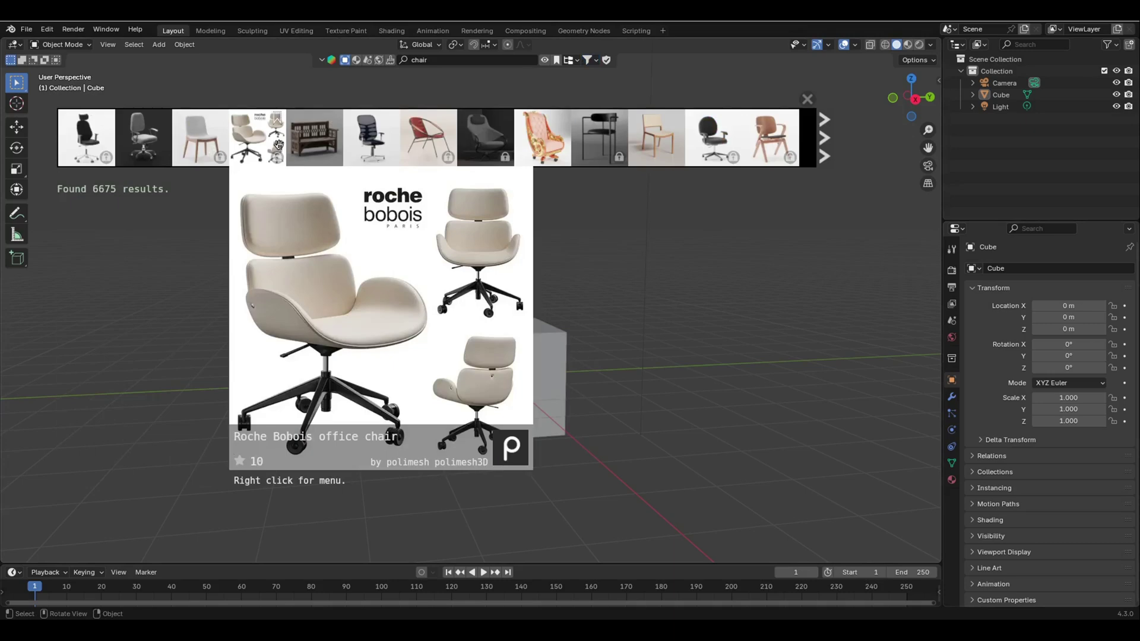
pyautogui.click(591, 60)
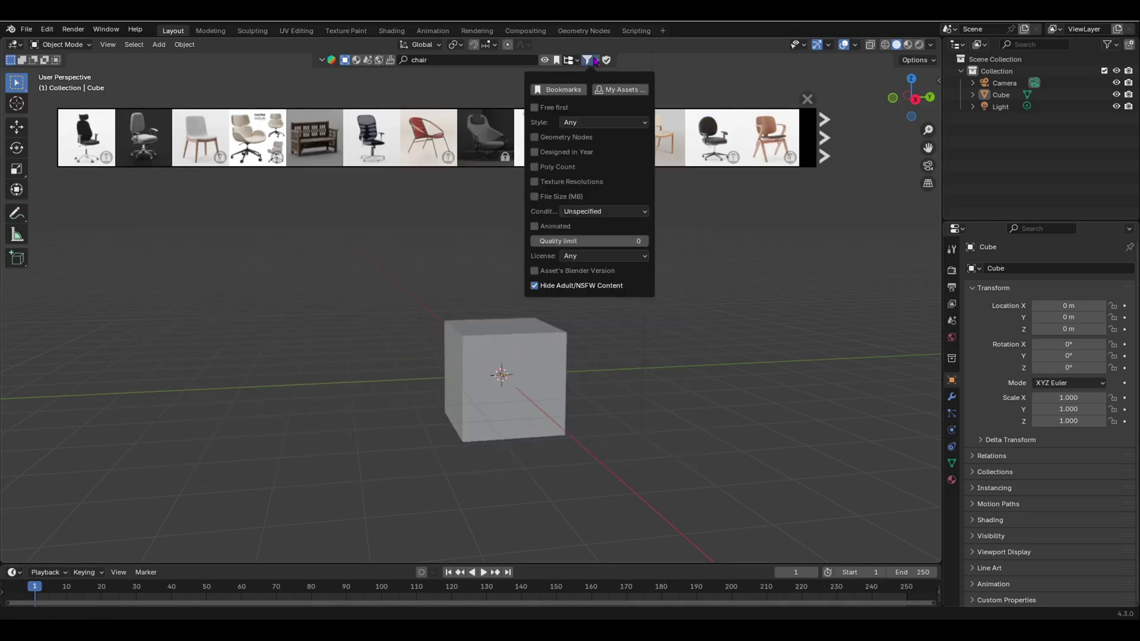
pyautogui.click(536, 107)
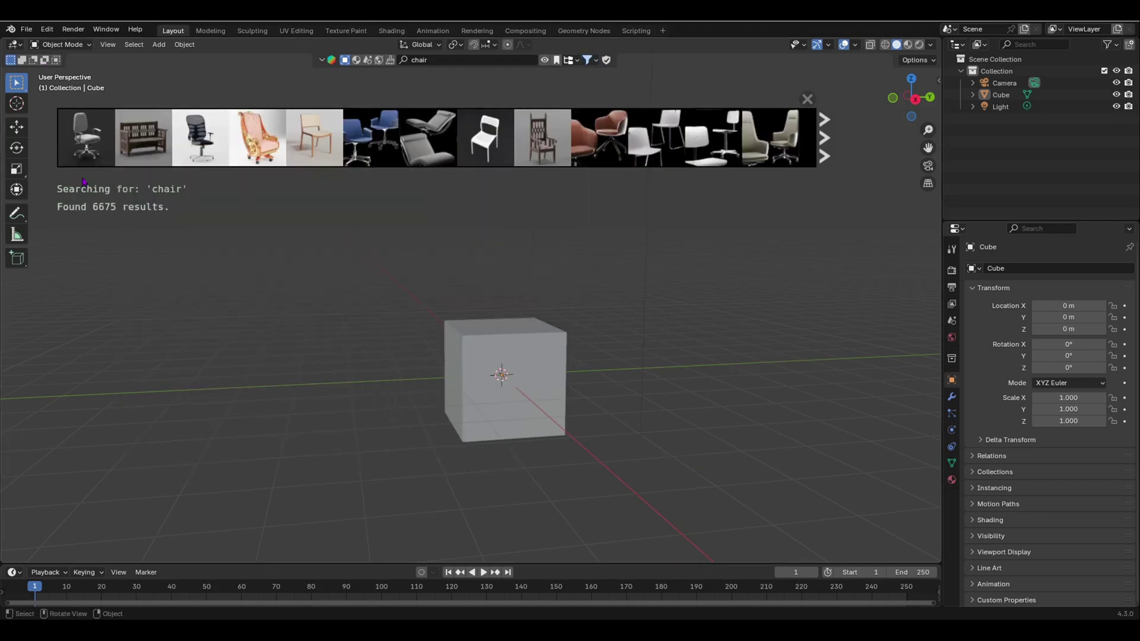
# Place the Office Chair model on the floor beside the cube and view it in Material Preview shading
pyautogui.moveTo(88, 138); pyautogui.dragTo(473, 432)
pyautogui.moveTo(86, 138); pyautogui.dragTo(393, 416)
pyautogui.scroll(4, 359, 395)
pyautogui.moveTo(475, 380)
pyautogui.mouseDown(button='middle')
pyautogui.moveTo(571, 357)
pyautogui.moveTo(593, 291)
pyautogui.moveTo(440, 302)
pyautogui.moveTo(603, 368)
pyautogui.moveTo(469, 350)
pyautogui.mouseUp(button='middle')
pyautogui.scroll(4, 440, 303)
pyautogui.click(909, 45)
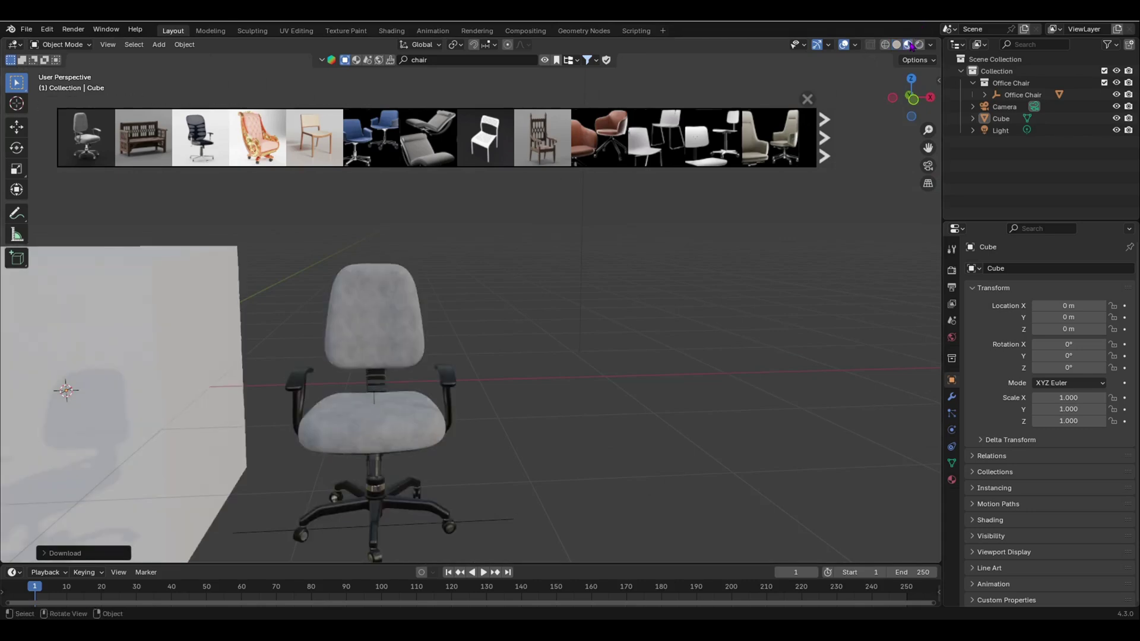
pyautogui.keyDown('shift'); pyautogui.moveTo(488, 415); pyautogui.dragTo(494, 370, button='middle'); pyautogui.keyUp('shift')
pyautogui.scroll(1, 494, 369)
# Place the Medieval chair bench from the search results on the floor near the office chair
pyautogui.moveTo(140, 129)
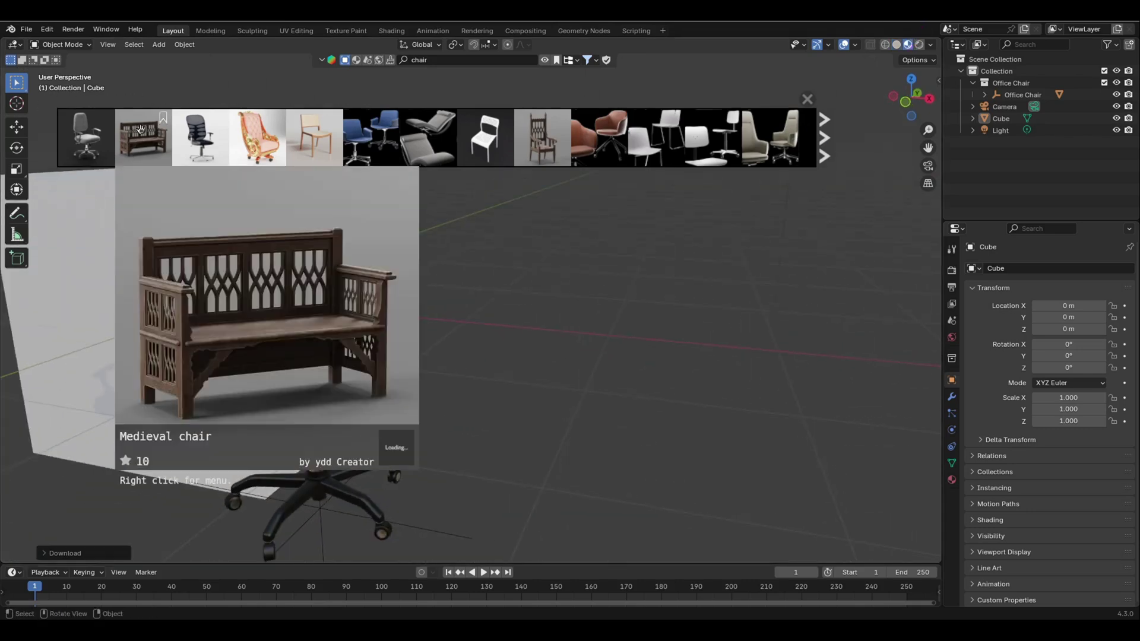
pyautogui.moveTo(141, 129); pyautogui.dragTo(665, 312)
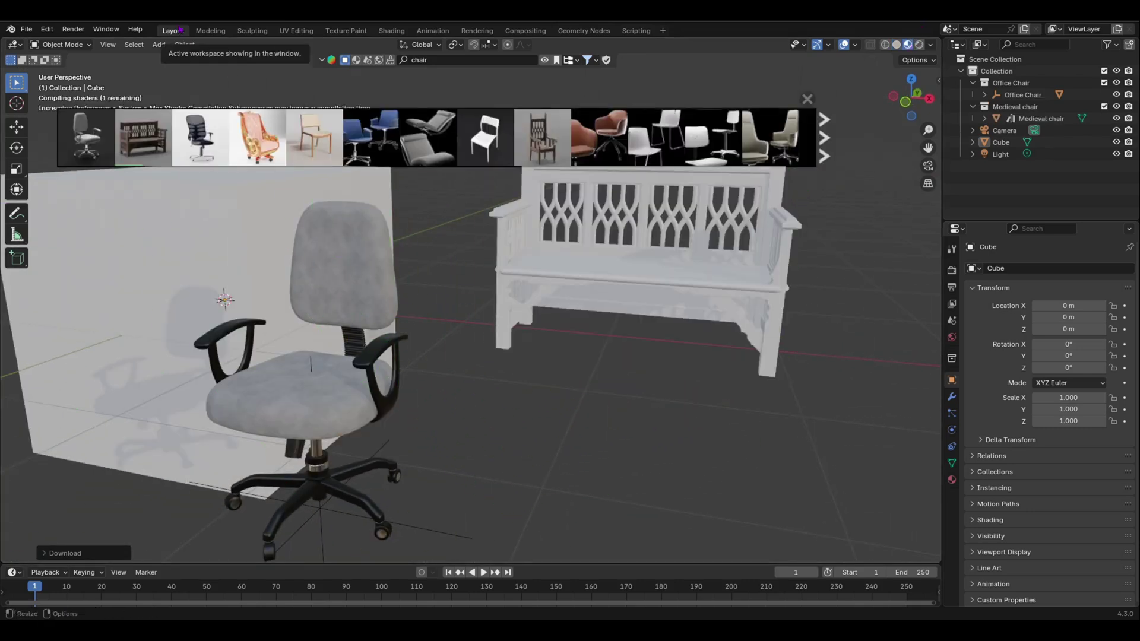
pyautogui.scroll(-5, 579, 301)
pyautogui.scroll(3, 575, 303)
pyautogui.moveTo(579, 302); pyautogui.dragTo(529, 343, button='middle')
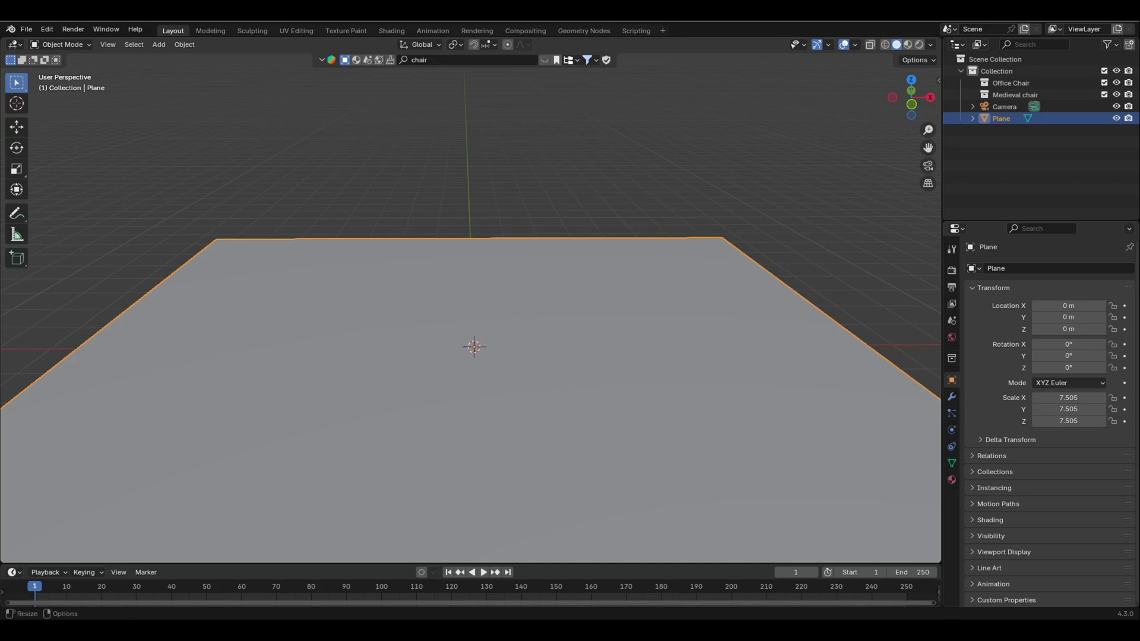
pyautogui.scroll(-6, 684, 409)
pyautogui.moveTo(585, 369); pyautogui.dragTo(537, 418, button='middle')
pyautogui.click(685, 409)
pyautogui.scroll(6, 685, 409)
pyautogui.scroll(-4, 487, 375)
pyautogui.scroll(4, 537, 418)
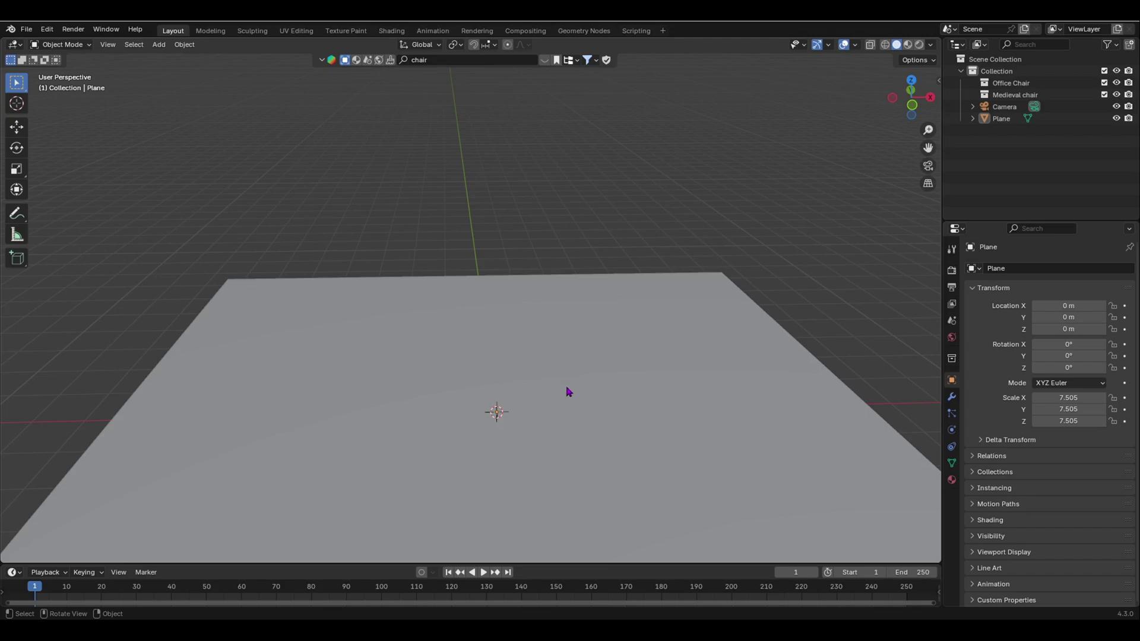
# Find the Sapling Tree Gen add-on by searching for "sapl" in the preferences, enable it, and close the preferences
pyautogui.click(48, 30)
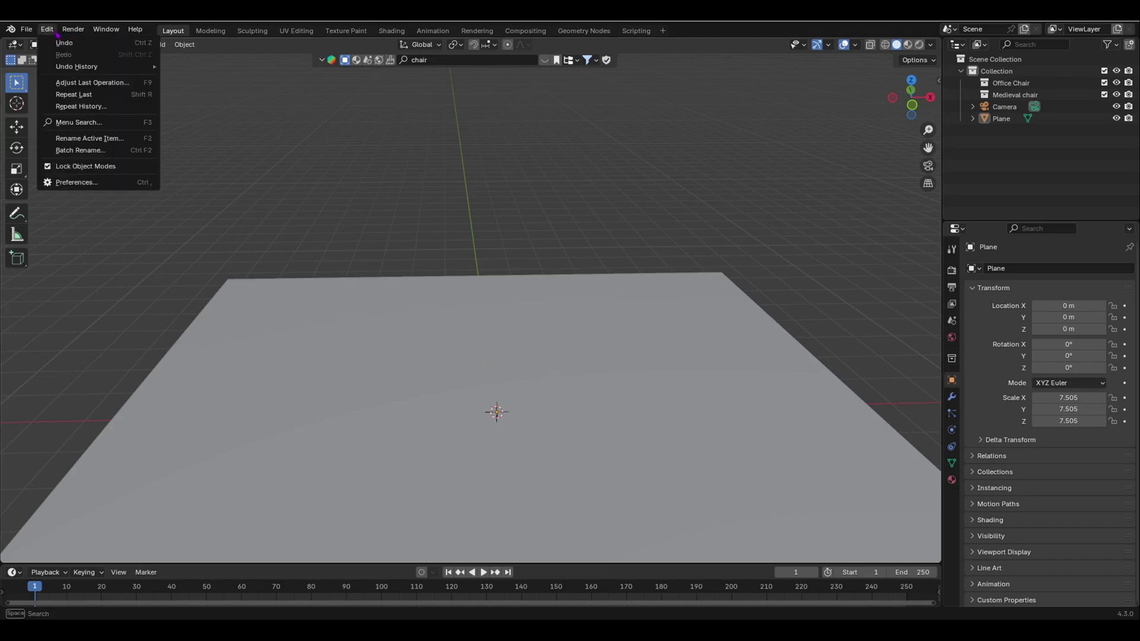
pyautogui.click(64, 184)
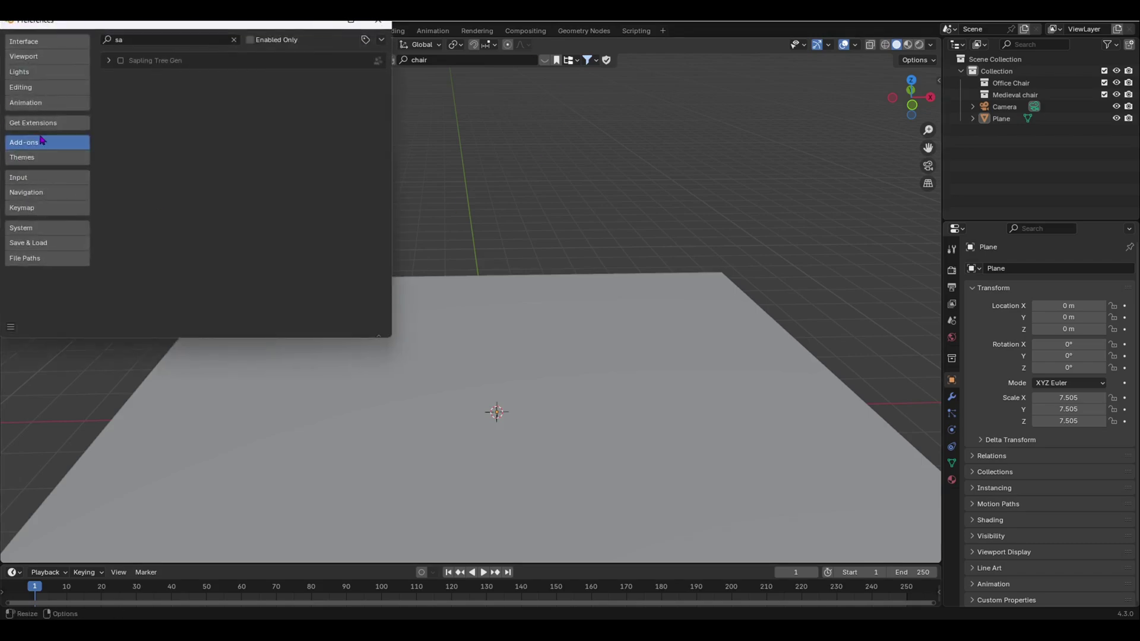
pyautogui.click(133, 40)
pyautogui.write('pl')
pyautogui.click(120, 60)
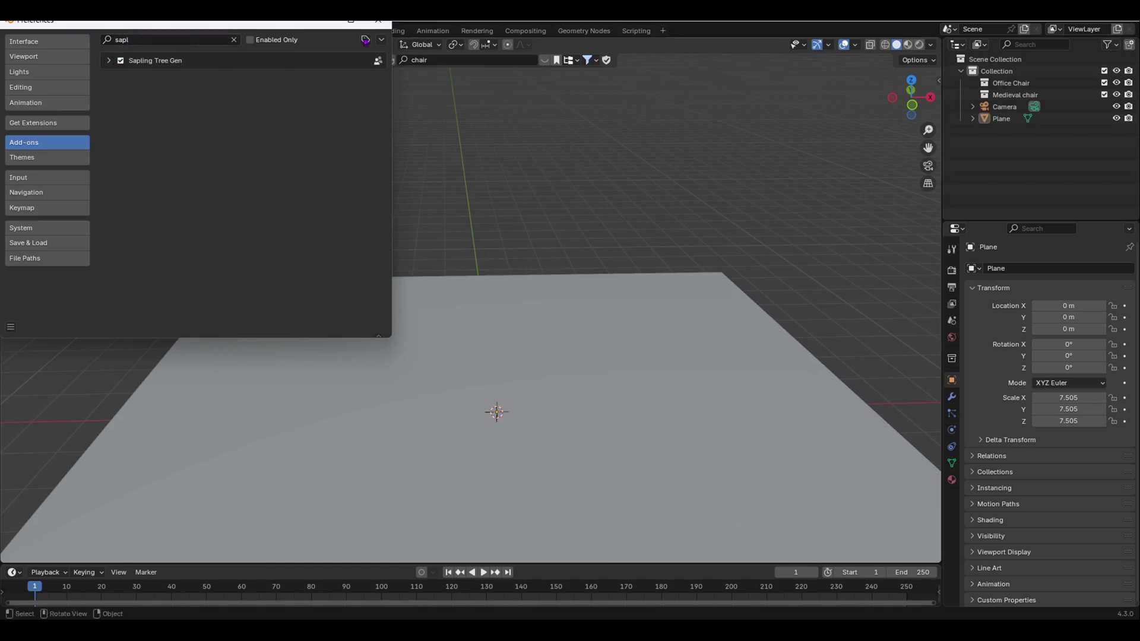
pyautogui.click(382, 27)
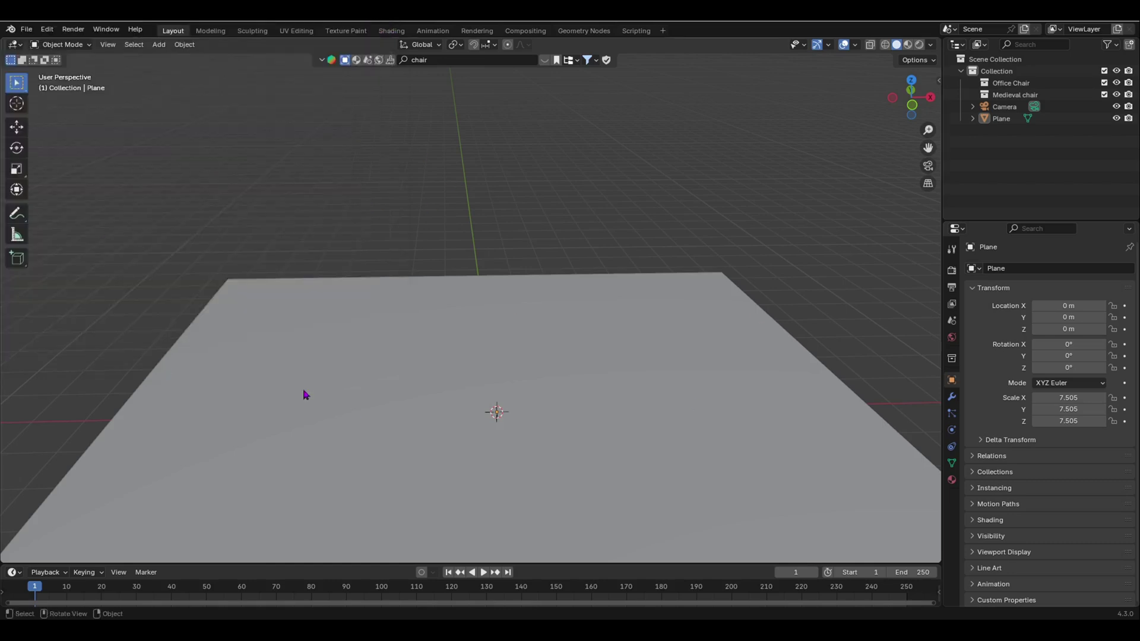
# Add a Sapling Tree Gen curve tree at the centre of the plane
pyautogui.scroll(-7, 302, 382)
pyautogui.moveTo(615, 257); pyautogui.dragTo(549, 281, button='middle')
pyautogui.scroll(4, 536, 322)
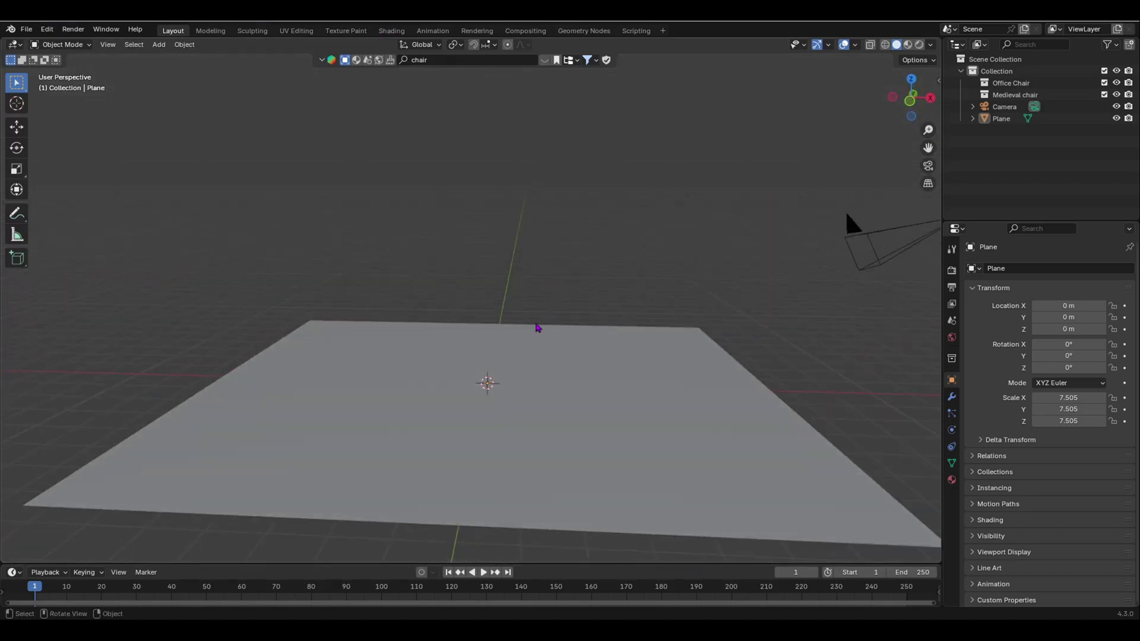
pyautogui.hotkey('shift', 'a')
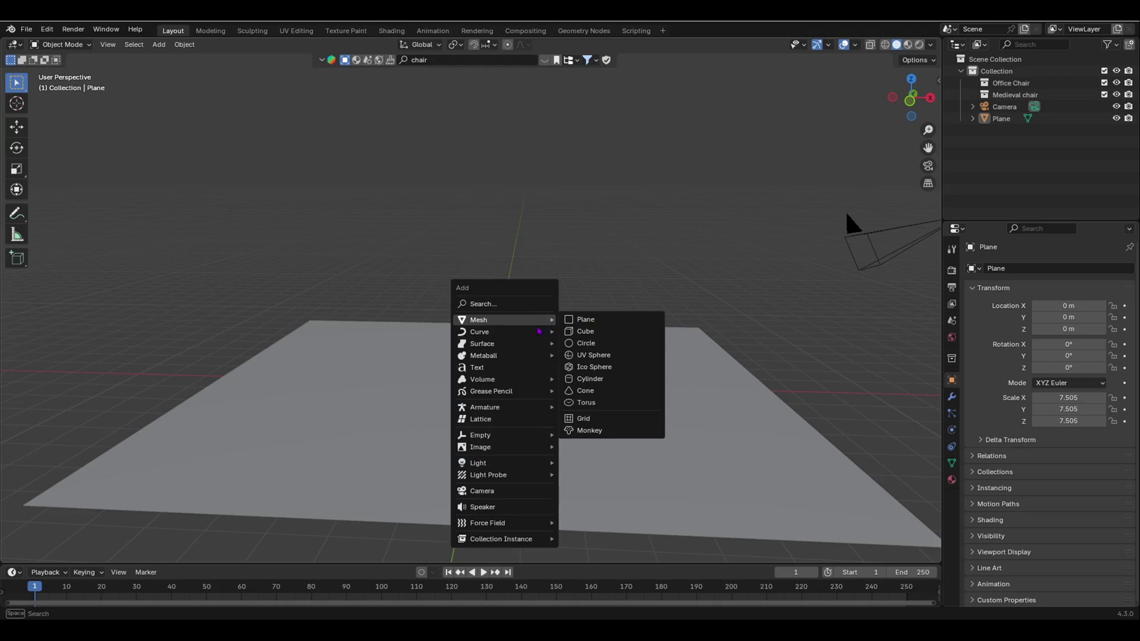
pyautogui.moveTo(536, 336)
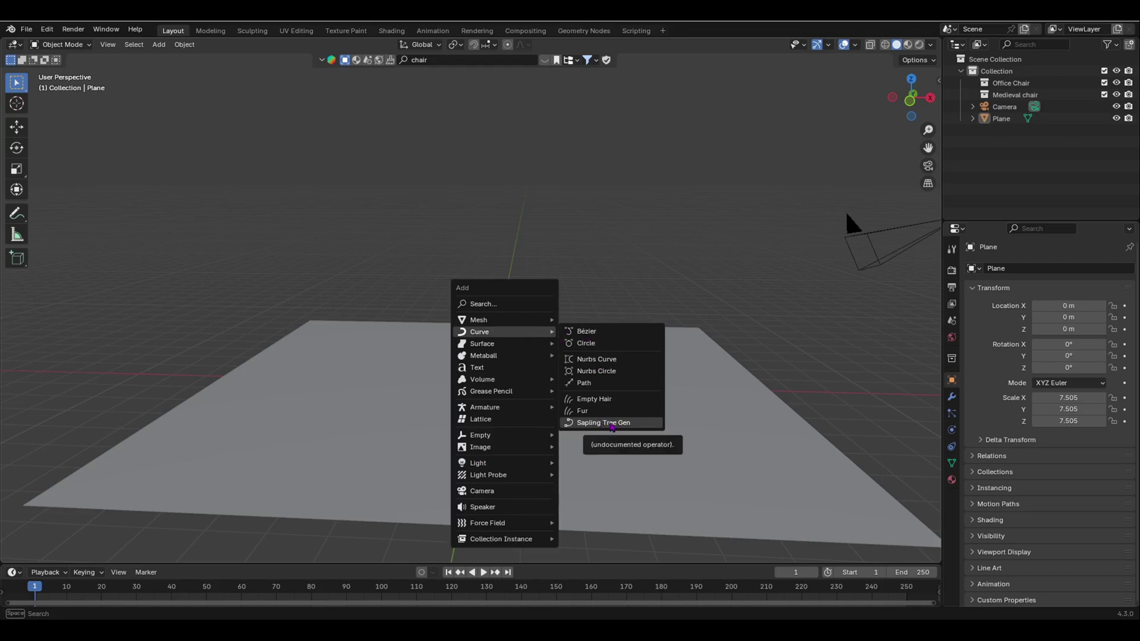
pyautogui.click(612, 424)
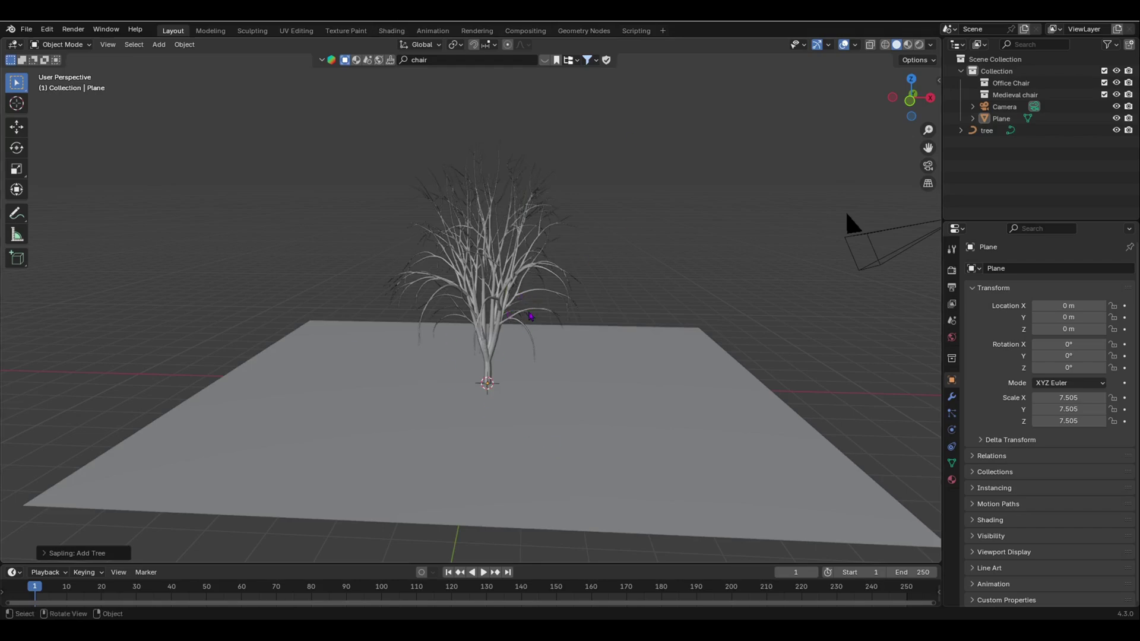
pyautogui.moveTo(522, 350); pyautogui.dragTo(544, 337, button='middle')
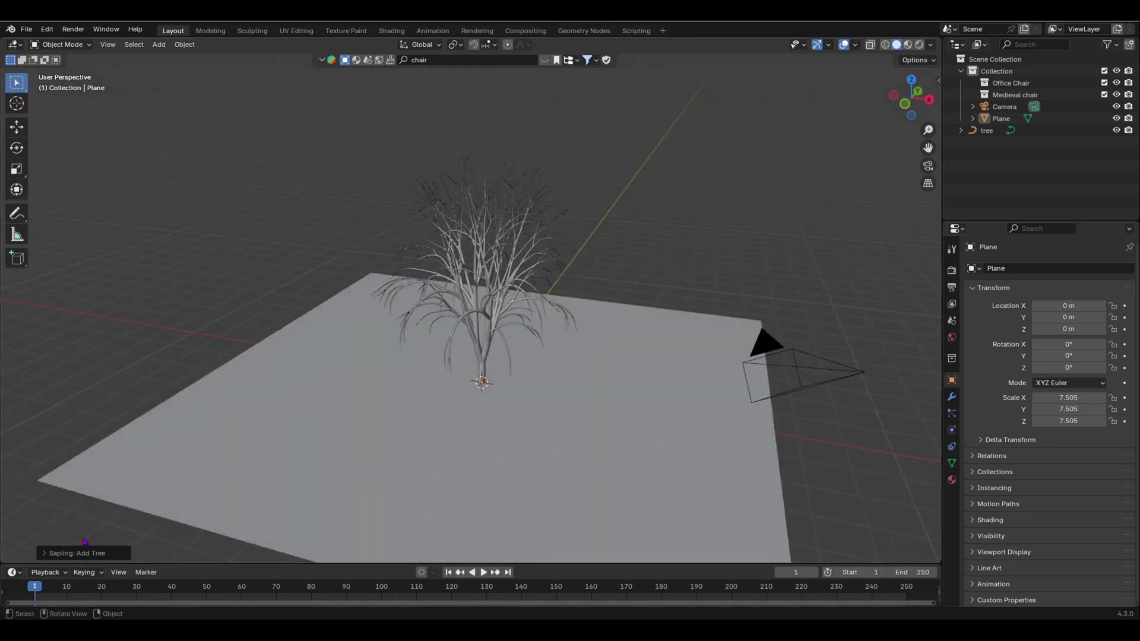
# Turn on Show Leaves in the Leaves settings of the new sapling tree
pyautogui.click(46, 557)
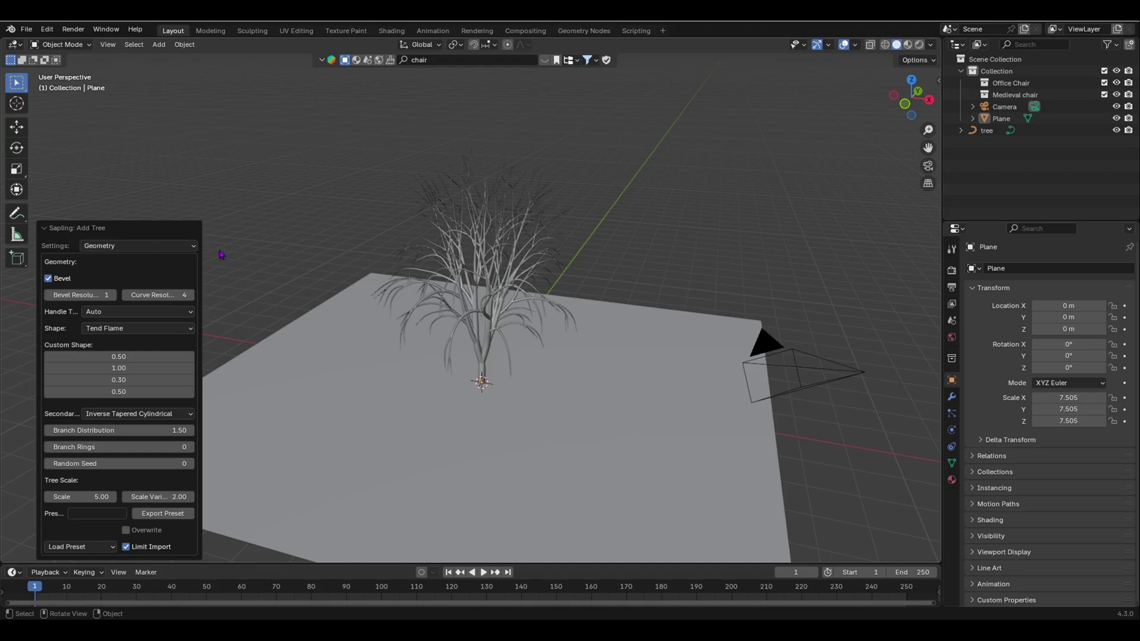
pyautogui.click(139, 246)
pyautogui.click(149, 327)
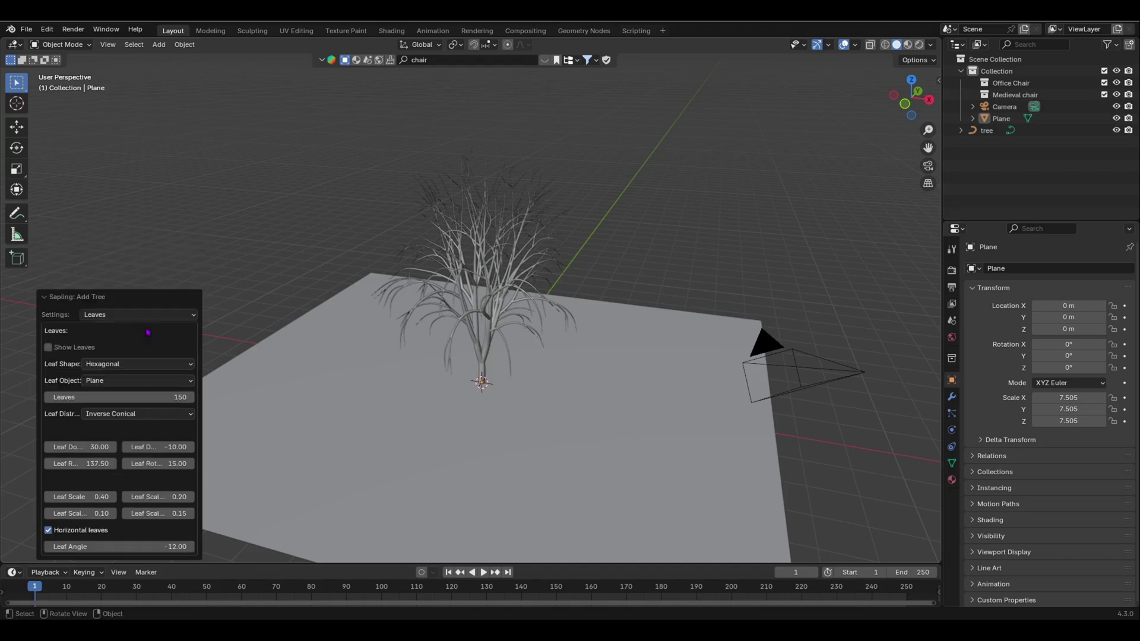
pyautogui.click(48, 348)
pyautogui.moveTo(432, 306); pyautogui.dragTo(514, 309, button='middle')
pyautogui.scroll(3, 514, 309)
# Return to the tree's Geometry settings and load the small_maple preset
pyautogui.click(139, 314)
pyautogui.click(136, 328)
pyautogui.click(95, 546)
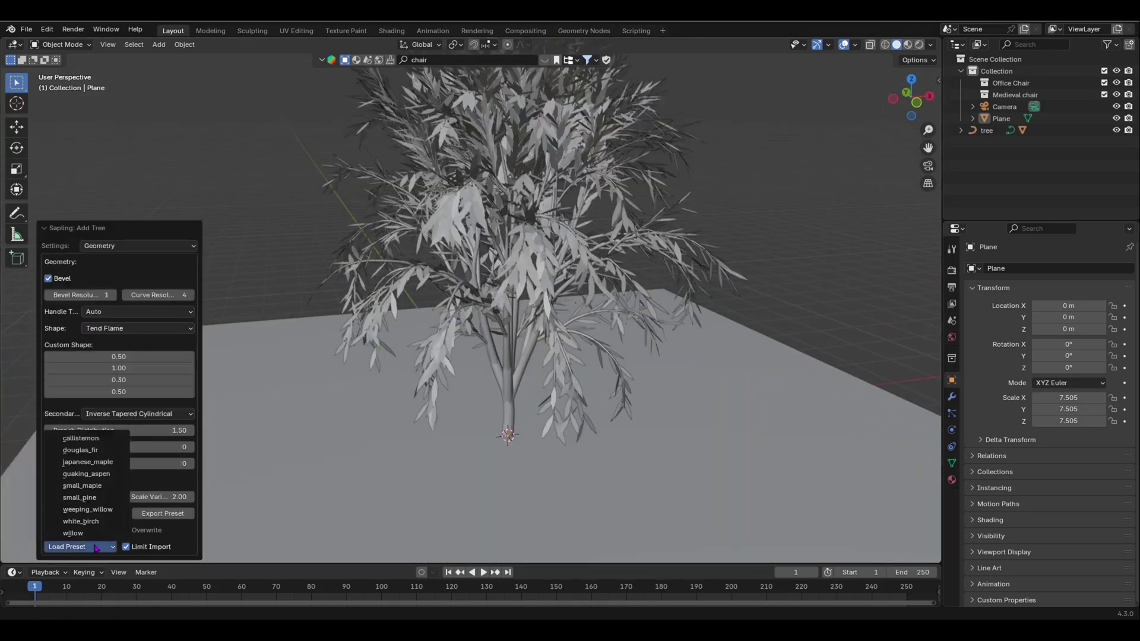
pyautogui.click(90, 491)
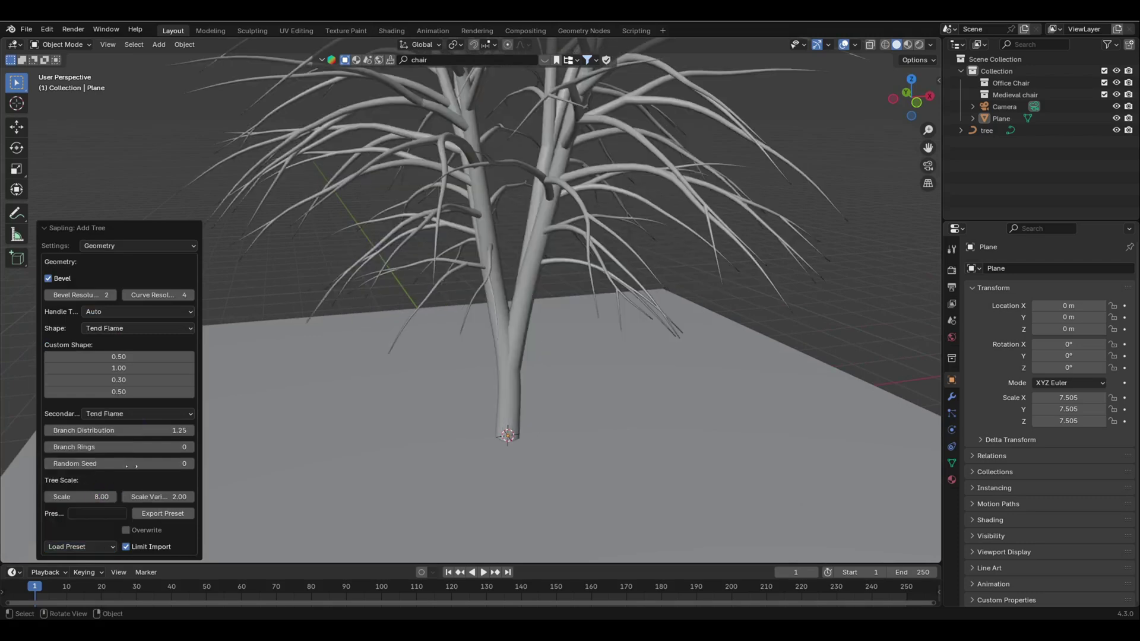
# Load a different preset for the tree, one with a Tapered Cylindrical shape and a scale of 15
pyautogui.scroll(-5, 278, 466)
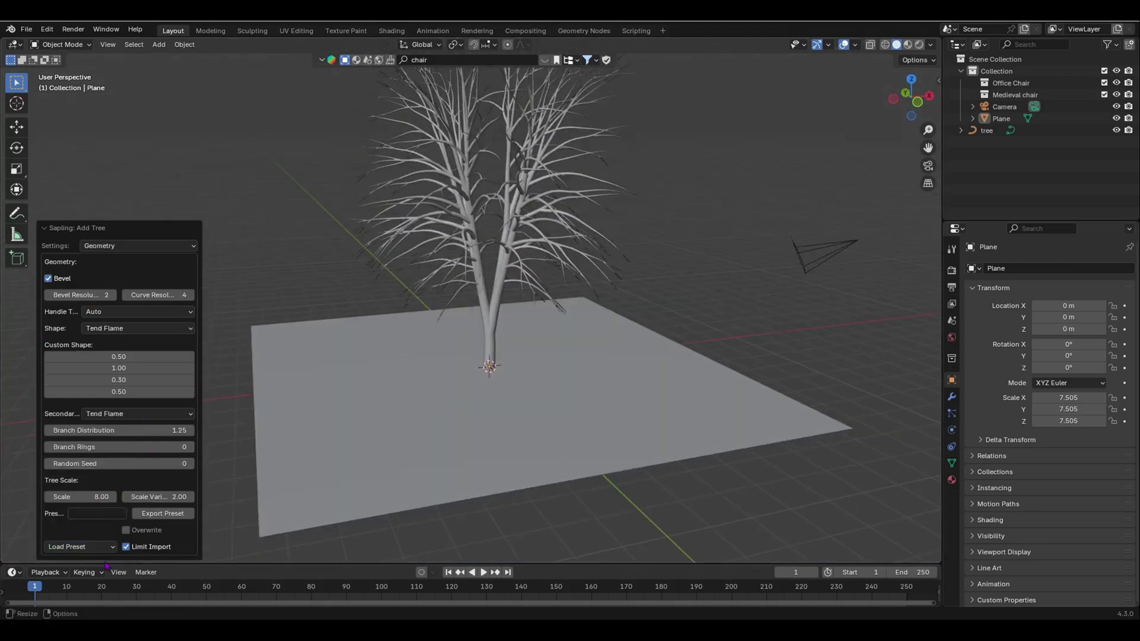
pyautogui.click(81, 546)
pyautogui.click(83, 521)
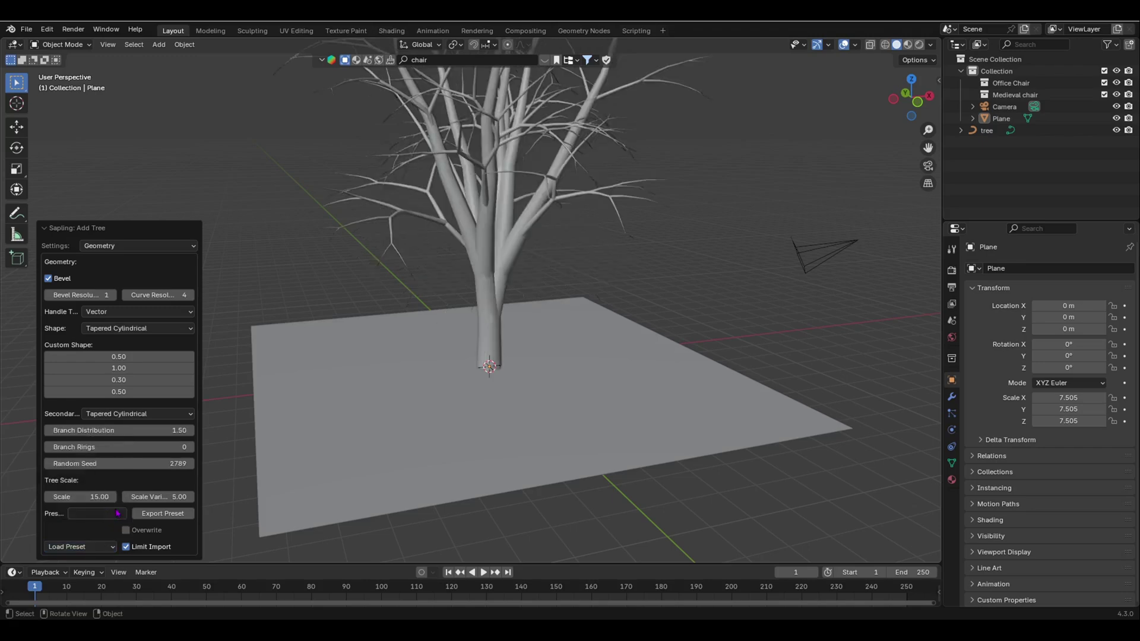
pyautogui.scroll(-4, 490, 320)
pyautogui.moveTo(490, 321); pyautogui.dragTo(496, 267, button='middle')
pyautogui.scroll(3, 496, 267)
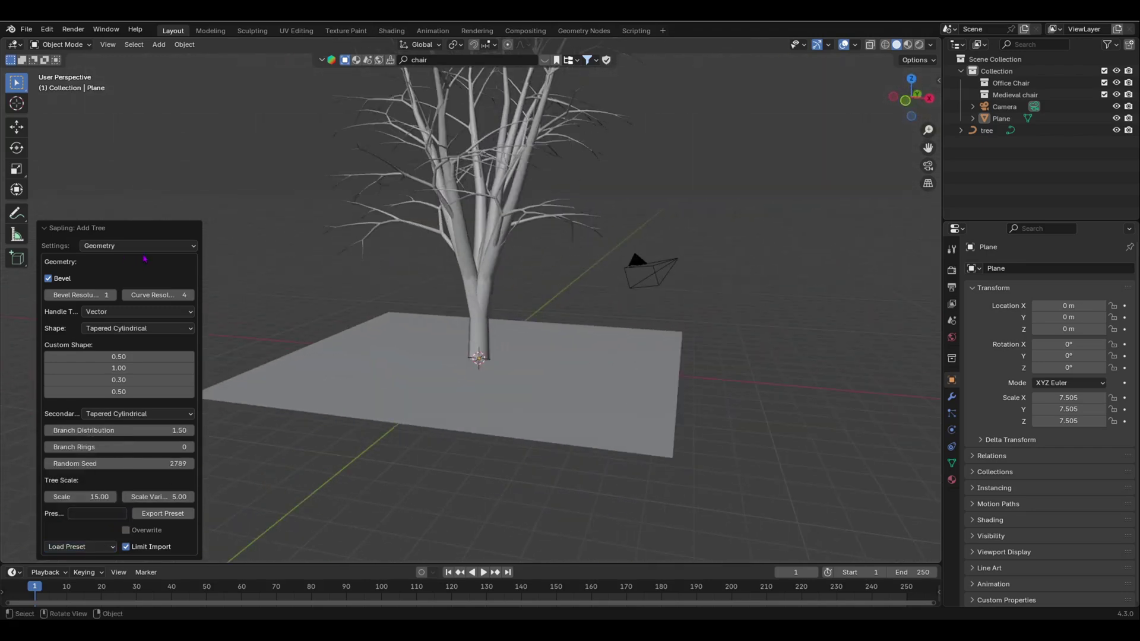
# Switch the tree generator to its Armature settings and turn on Use Armature
pyautogui.click(101, 245)
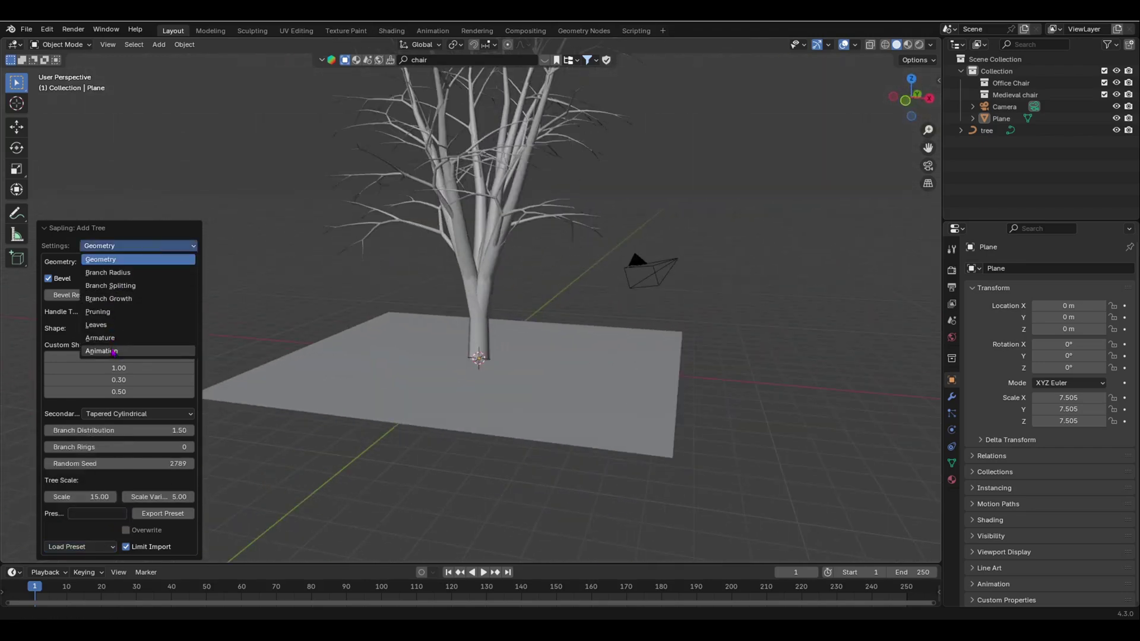
pyautogui.click(108, 343)
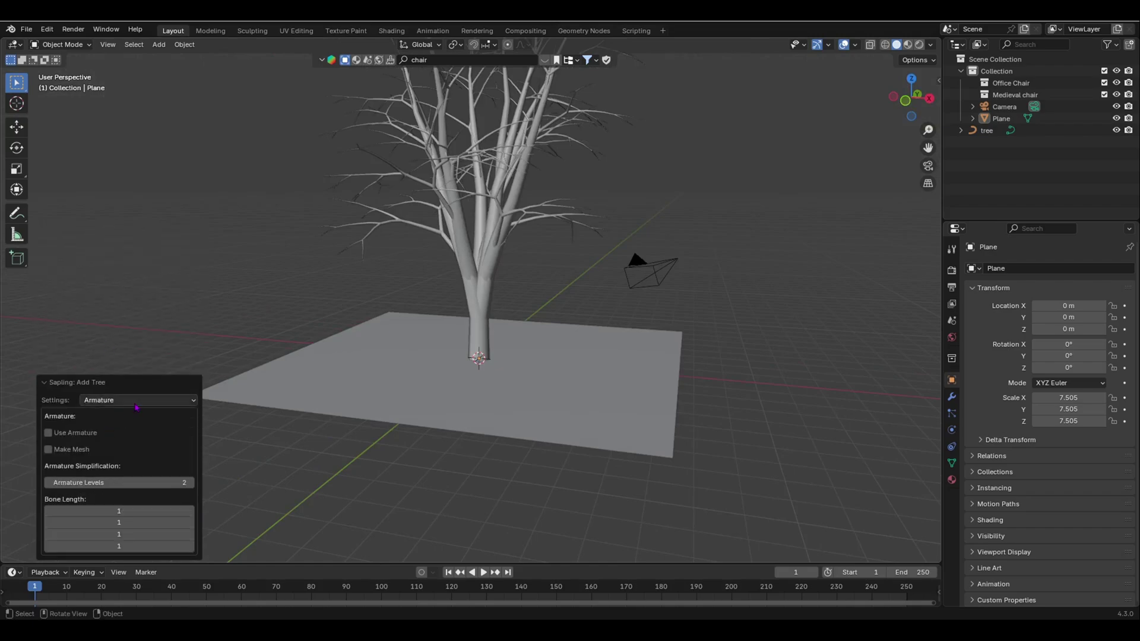
pyautogui.click(70, 433)
pyautogui.moveTo(452, 206); pyautogui.dragTo(569, 225, button='middle')
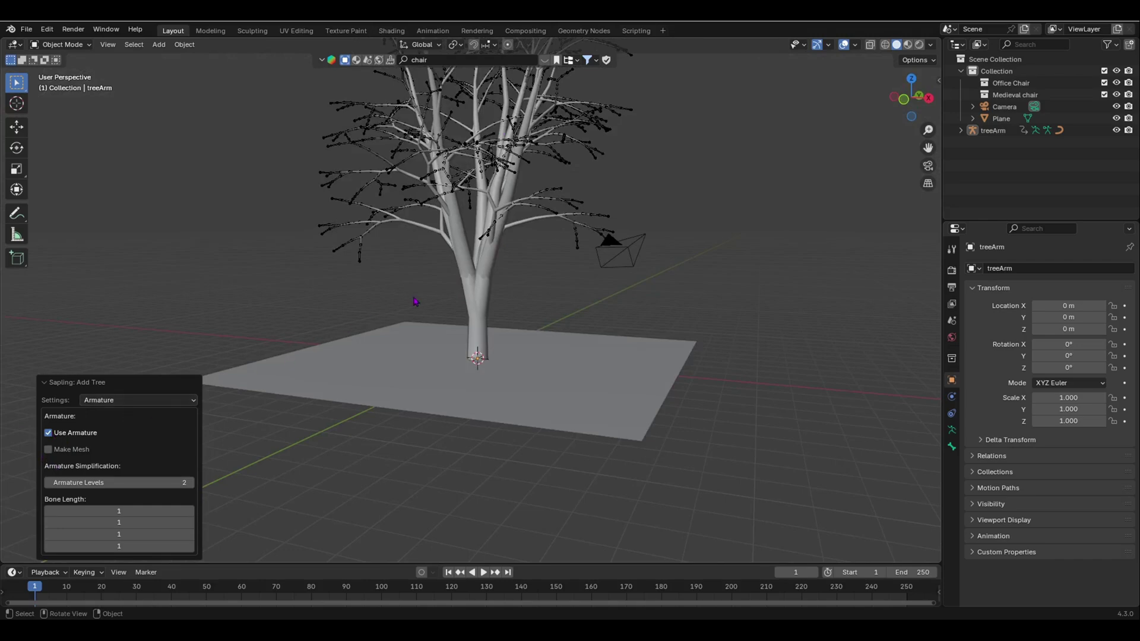
pyautogui.moveTo(460, 243); pyautogui.dragTo(484, 311, button='middle')
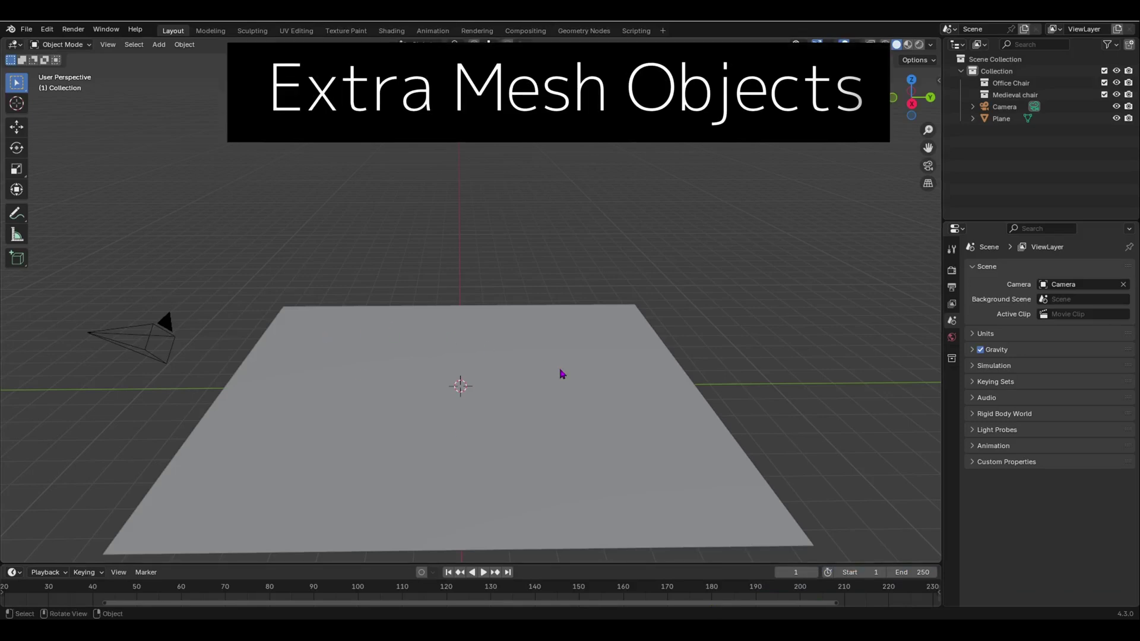
# Examine the default mesh primitives that can be added to the scene, from Plane to Monkey
pyautogui.scroll(-1, 537, 371)
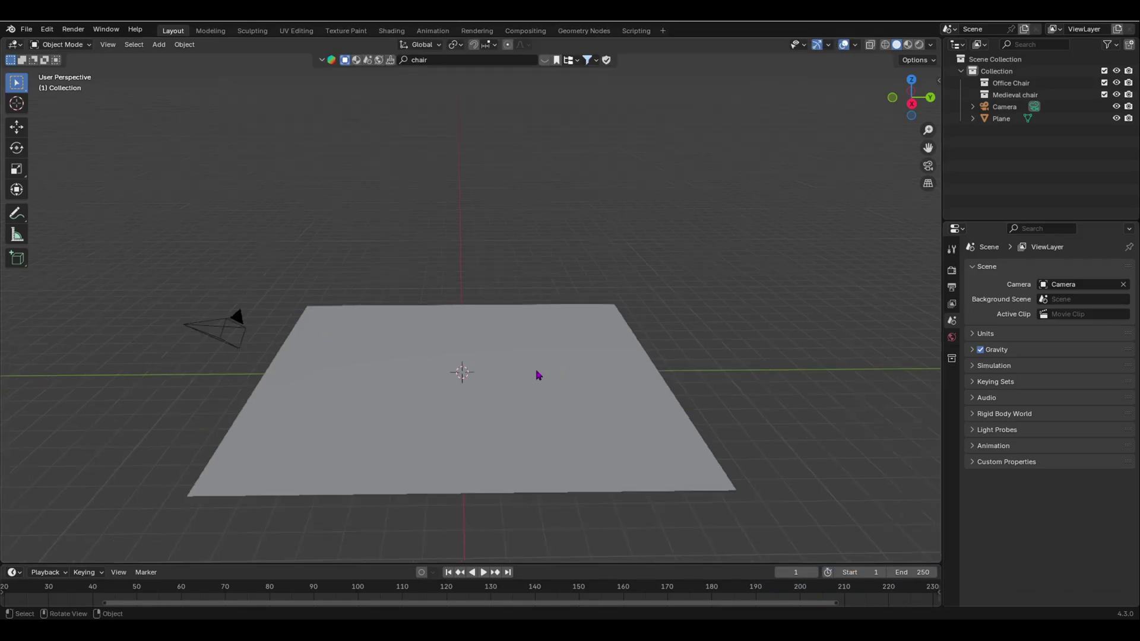
pyautogui.moveTo(537, 372); pyautogui.dragTo(504, 367, button='middle')
pyautogui.scroll(5, 511, 343)
pyautogui.hotkey('shift', 'a')
pyautogui.moveTo(506, 371)
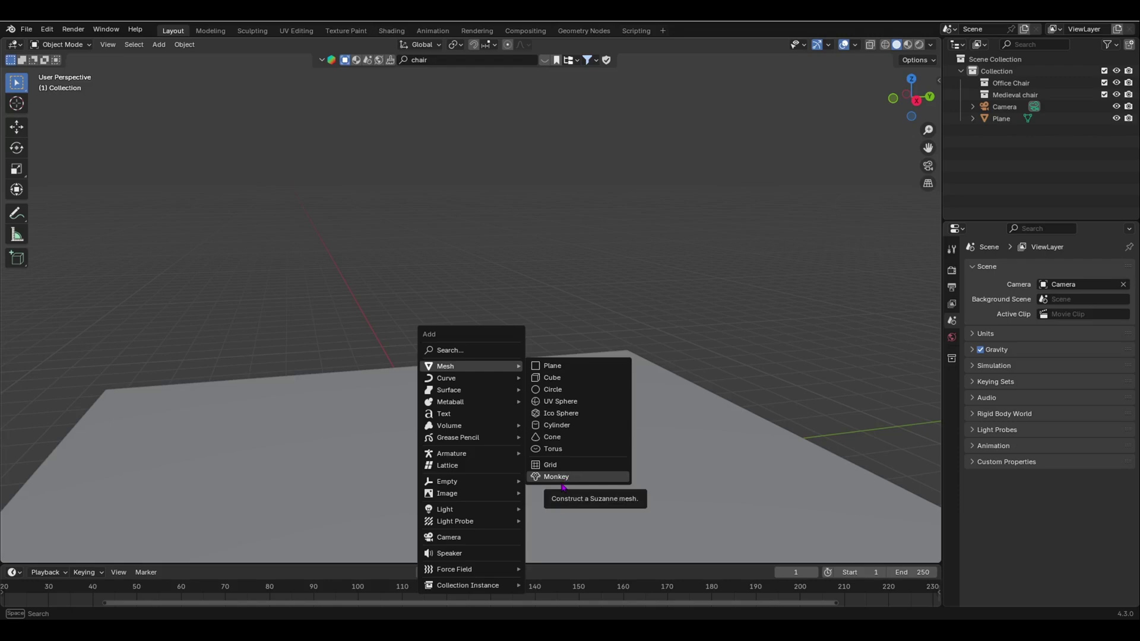
pyautogui.moveTo(667, 304); pyautogui.dragTo(628, 322, button='middle')
pyautogui.scroll(-2, 483, 377)
pyautogui.scroll(2, 521, 356)
pyautogui.moveTo(483, 377); pyautogui.dragTo(575, 272, button='middle')
pyautogui.click(46, 29)
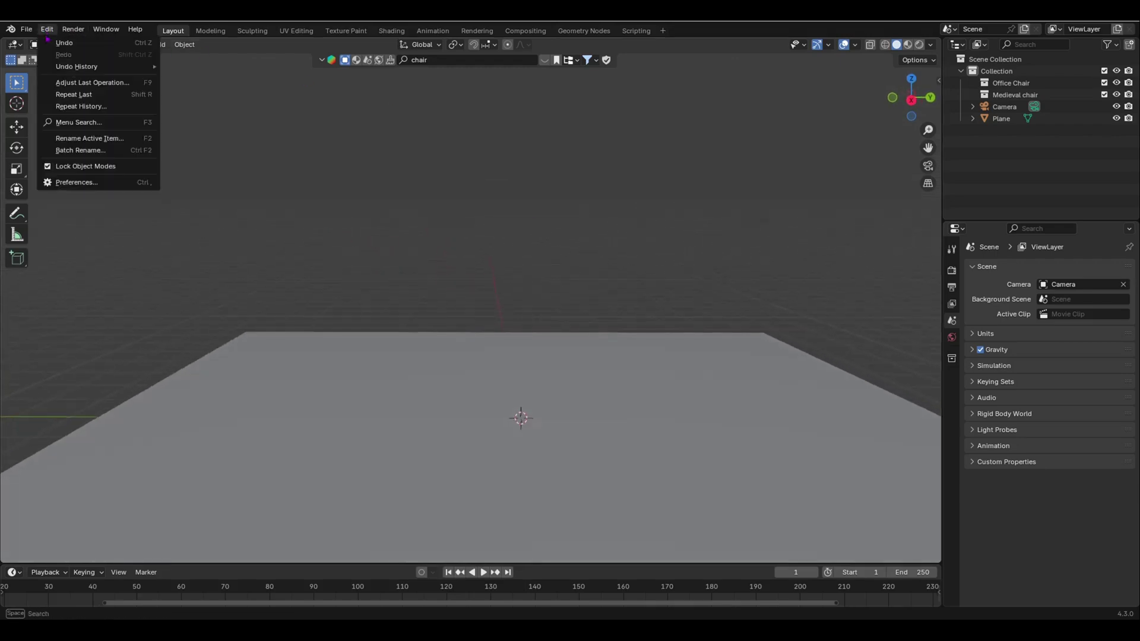
pyautogui.click(53, 186)
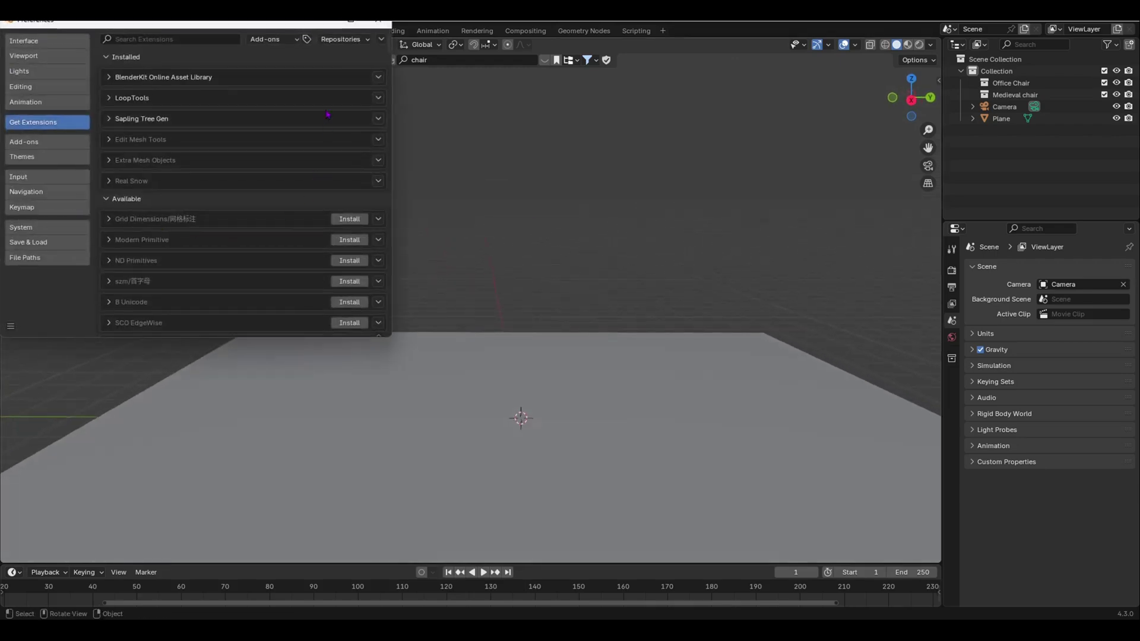
pyautogui.click(378, 21)
# Open the preferences and search the extensions for "extra" to find the Extra Mesh Objects add-on
pyautogui.click(48, 31)
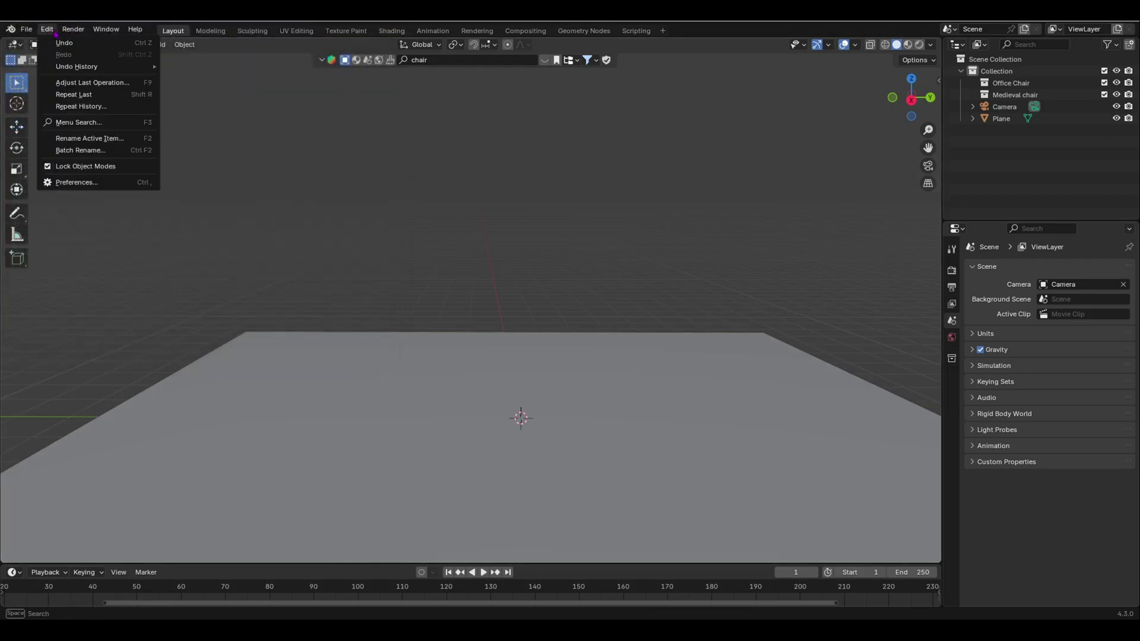
pyautogui.click(135, 184)
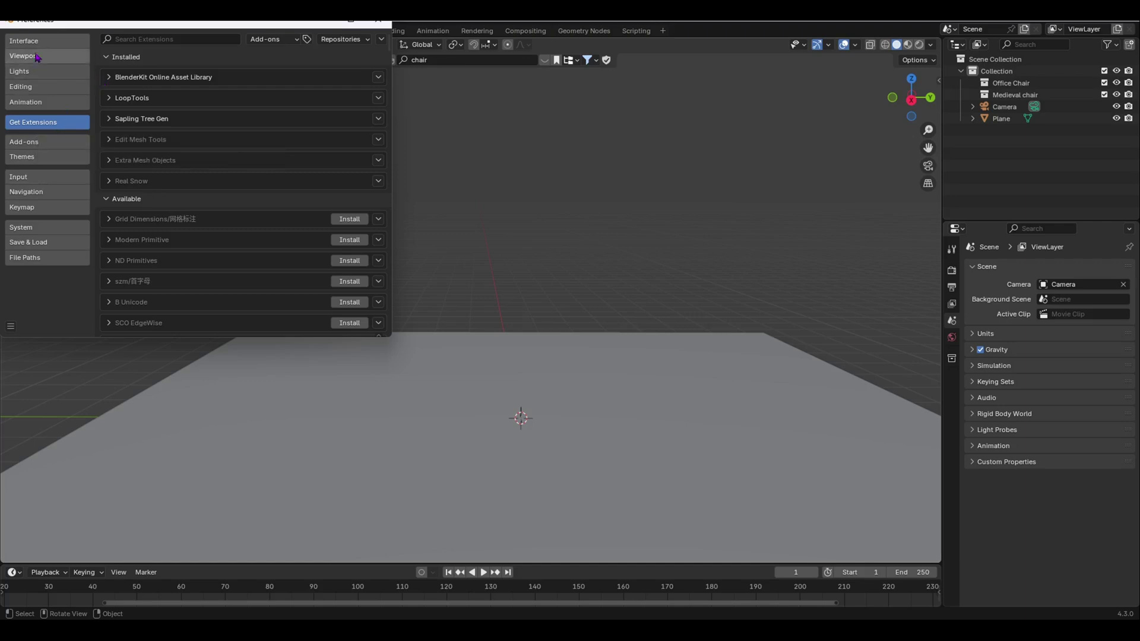
pyautogui.click(145, 39)
pyautogui.write('extra')
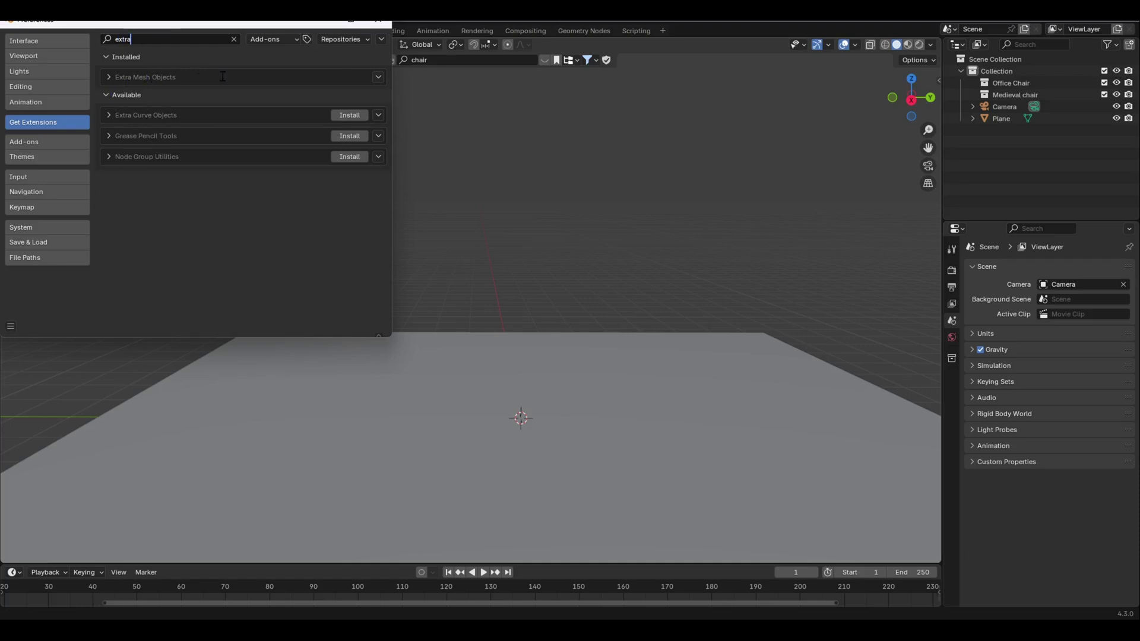
pyautogui.click(378, 77)
# Find Extra Mesh Objects among the installed add-ons by searching for "extra me", enable it, and close the preferences
pyautogui.click(80, 144)
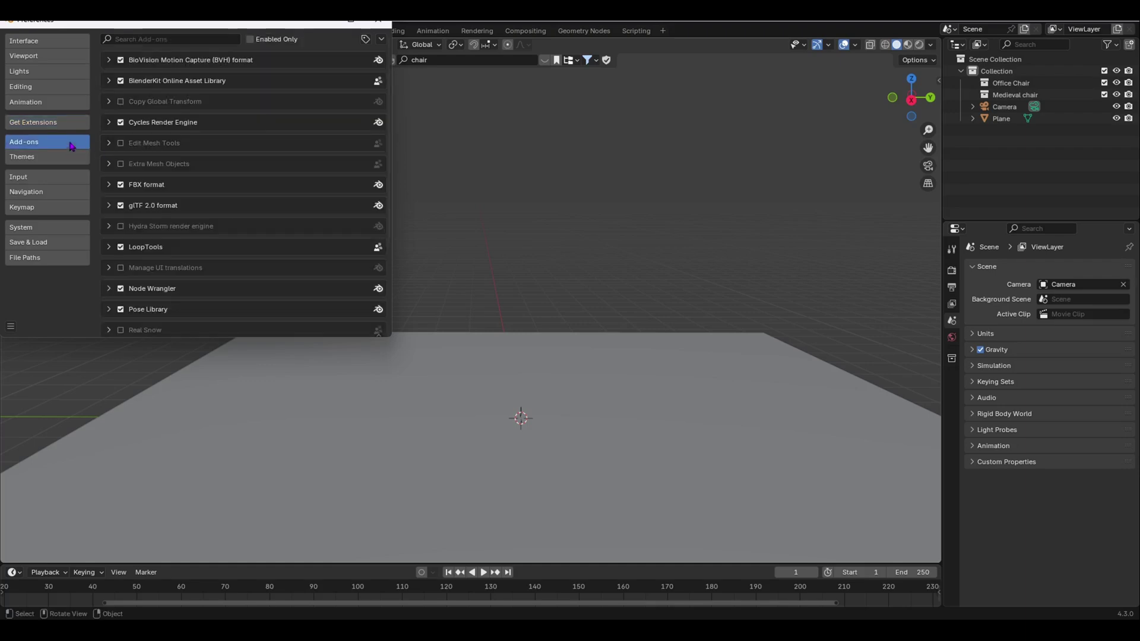
pyautogui.click(173, 39)
pyautogui.write('extra')
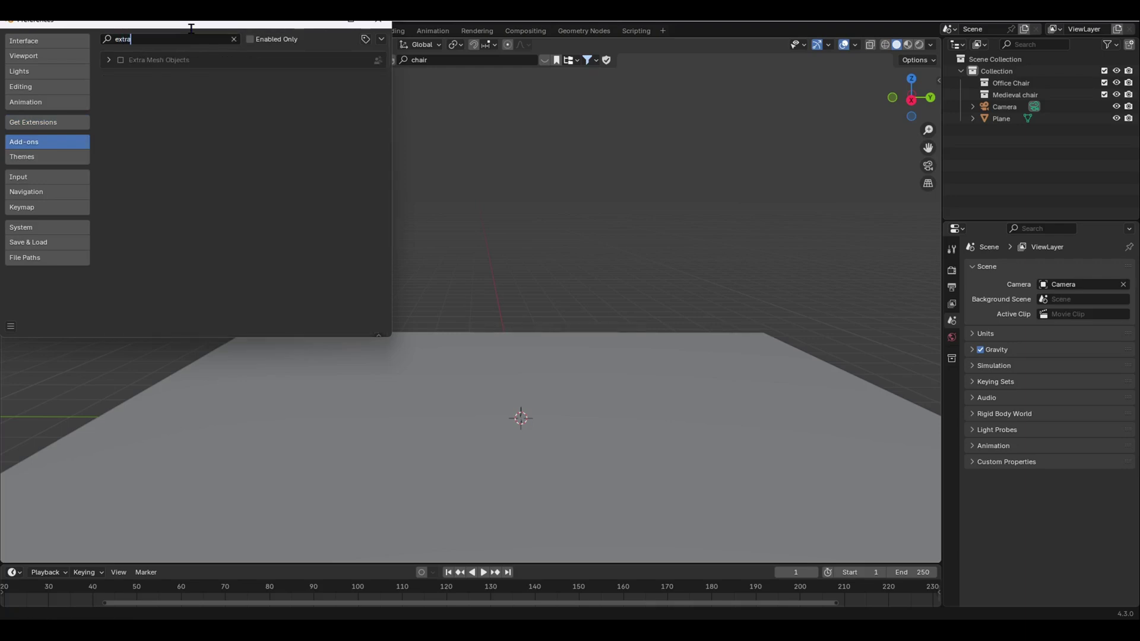
pyautogui.write(' me')
pyautogui.click(122, 61)
pyautogui.click(378, 21)
# Examine the additional mesh types offered by Extra Mesh Objects, including the Single Vert and Torus Objects options
pyautogui.scroll(-6, 486, 443)
pyautogui.scroll(6, 486, 443)
pyautogui.moveTo(486, 443); pyautogui.dragTo(548, 331, button='middle')
pyautogui.hotkey('shift', 'a')
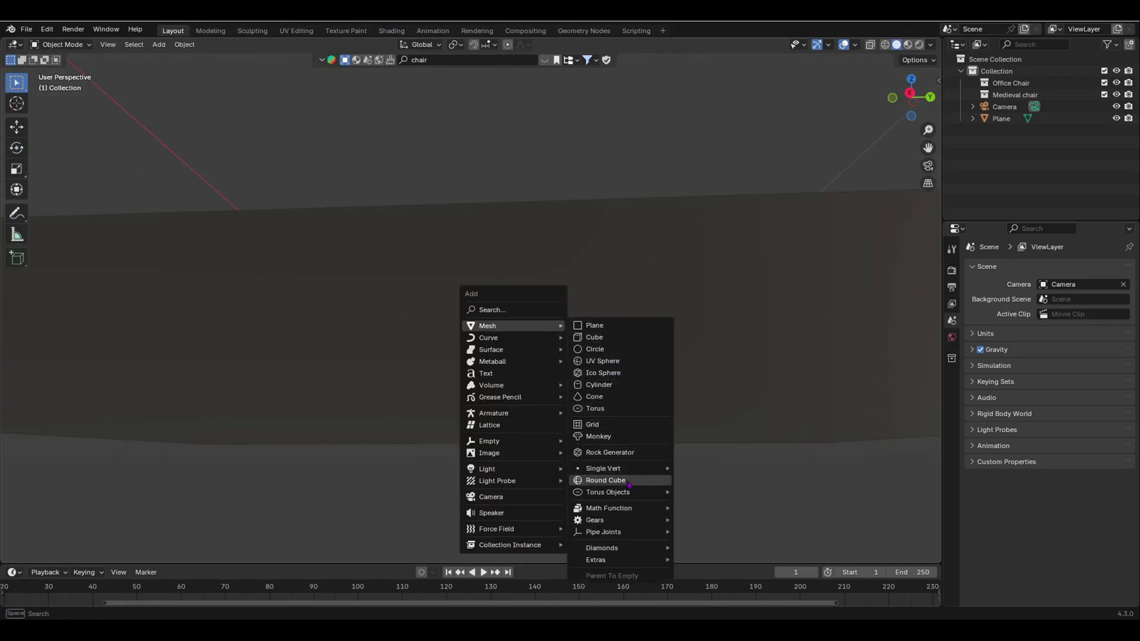
pyautogui.moveTo(628, 473)
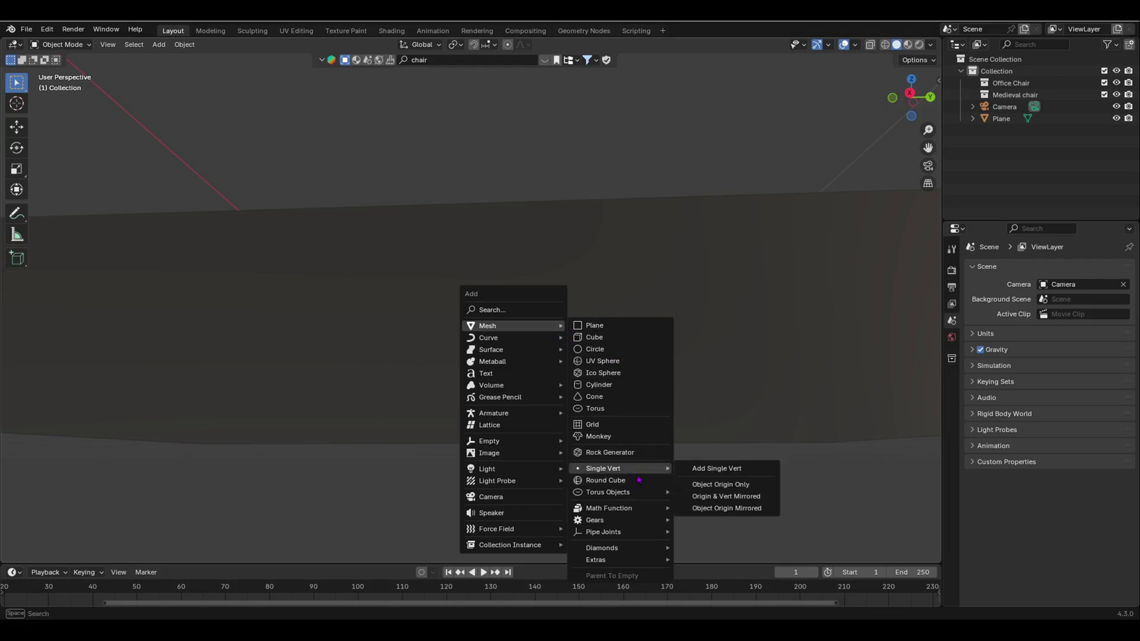
pyautogui.moveTo(637, 492)
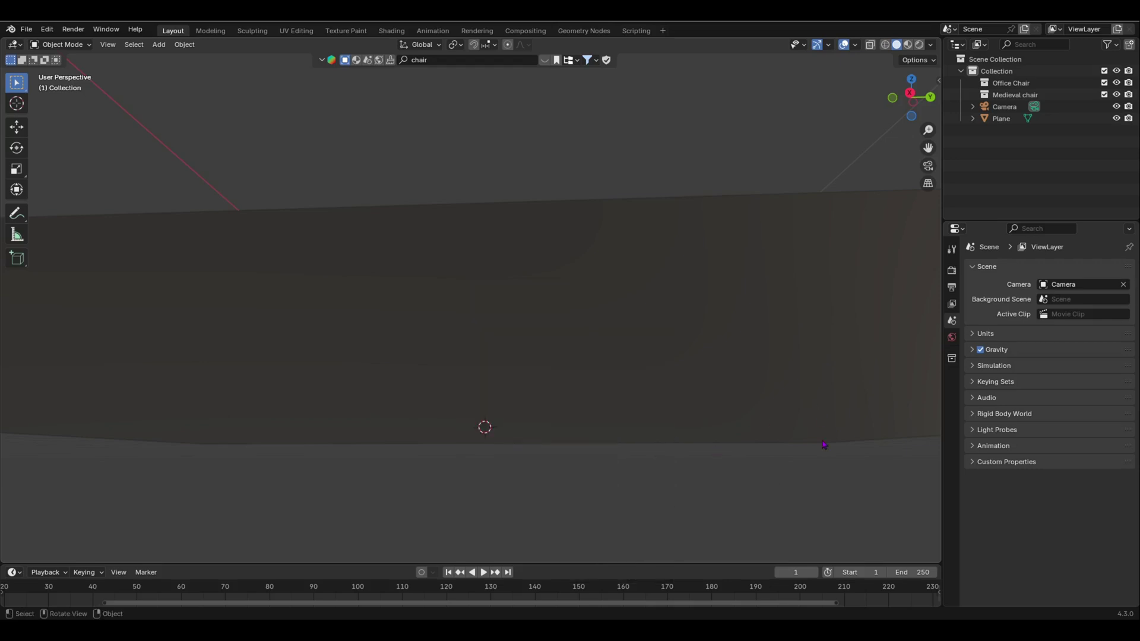
pyautogui.moveTo(820, 460); pyautogui.dragTo(573, 427, button='middle')
# Generate 3 rocks with Rock Generator, using X scale 2.38 to 2.52, Z scale 2.42 to 2.57 and deformation 10.67
pyautogui.hotkey('shift', 'a')
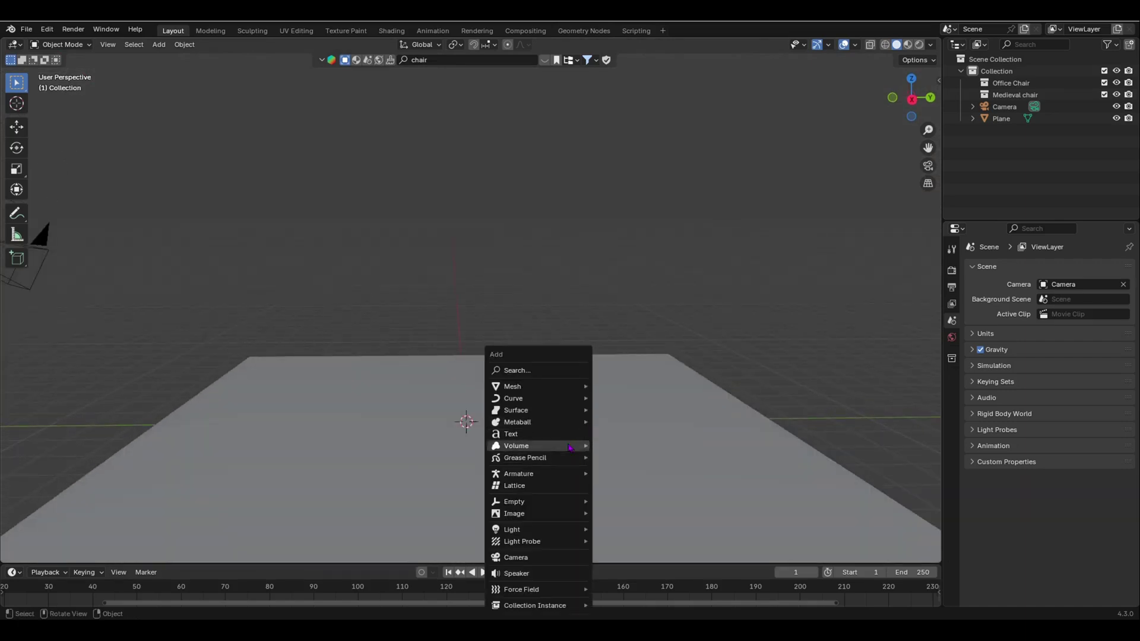
pyautogui.moveTo(558, 387)
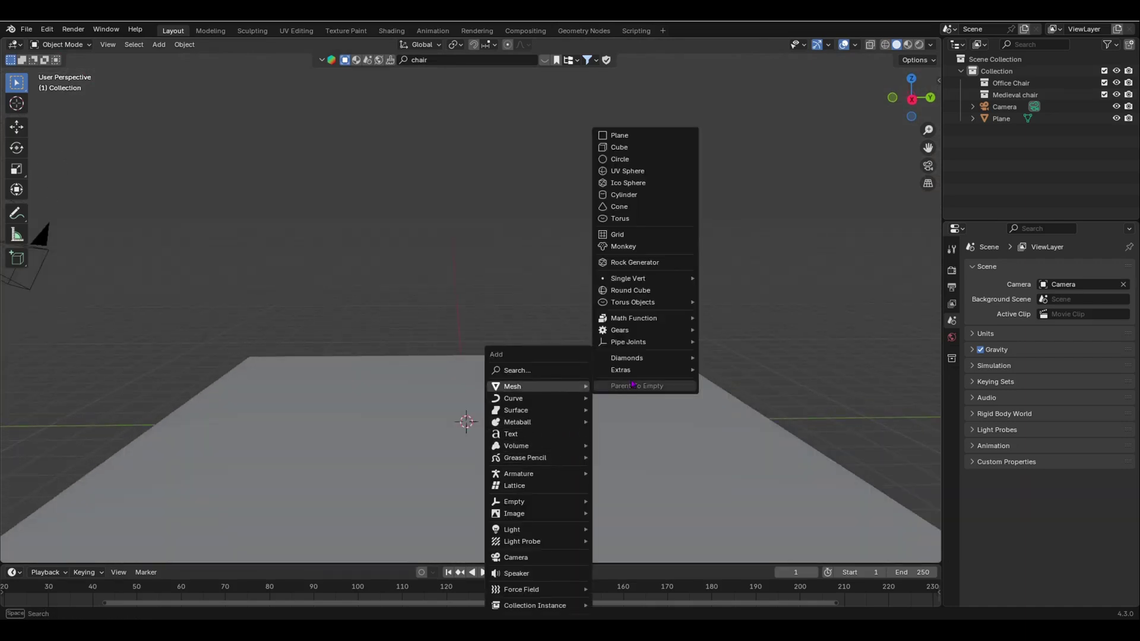
pyautogui.click(634, 263)
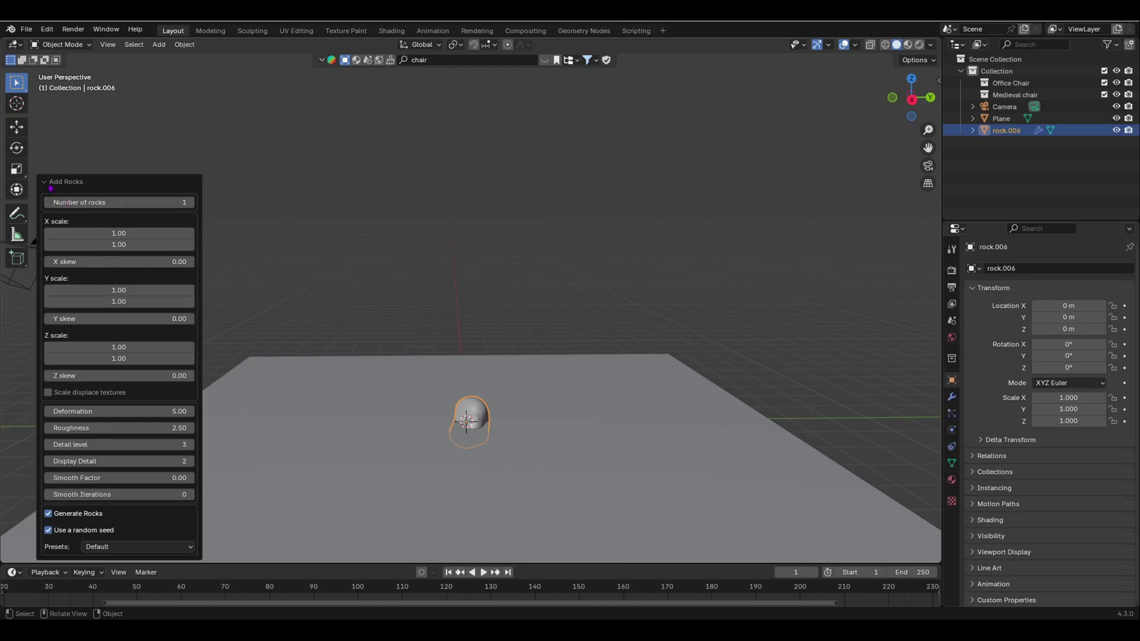
pyautogui.moveTo(119, 197); pyautogui.dragTo(151, 198)
pyautogui.moveTo(119, 232); pyautogui.dragTo(171, 261)
pyautogui.moveTo(119, 347); pyautogui.dragTo(227, 351)
pyautogui.moveTo(142, 412); pyautogui.dragTo(220, 420)
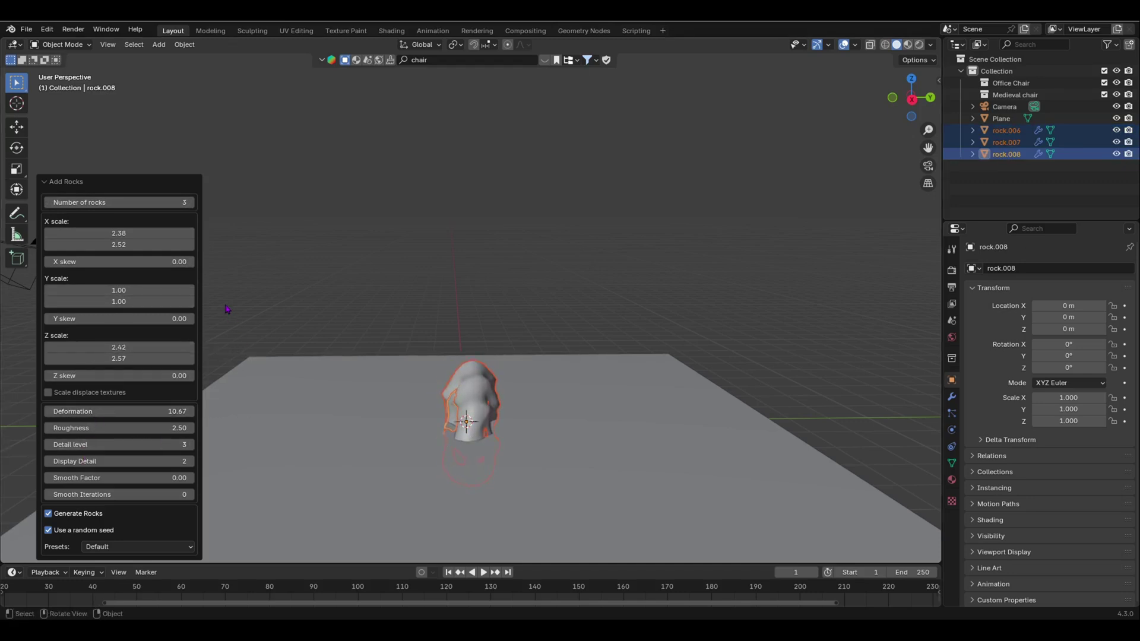
# Delete the three generated rocks from the plane
pyautogui.press('x')
pyautogui.click(546, 377)
pyautogui.scroll(-3, 521, 400)
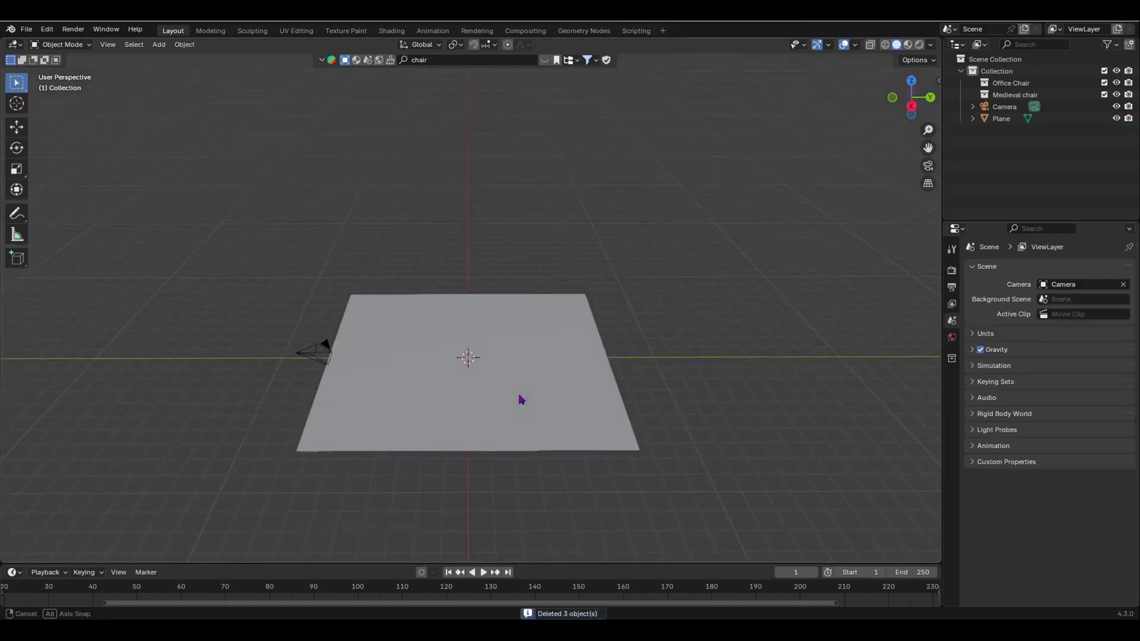
pyautogui.scroll(5, 500, 379)
pyautogui.moveTo(500, 380)
pyautogui.mouseDown(button='middle')
pyautogui.moveTo(495, 343)
pyautogui.moveTo(463, 392)
pyautogui.moveTo(466, 354)
pyautogui.moveTo(465, 392)
pyautogui.moveTo(443, 397)
pyautogui.moveTo(506, 358)
pyautogui.moveTo(496, 402)
pyautogui.mouseUp(button='middle')
# Select the plane and merge all of its vertices at the center in Edit Mode
pyautogui.hotkey('shift', 'a')
pyautogui.scroll(-1, 442, 370)
pyautogui.scroll(-5, 442, 370)
pyautogui.scroll(1, 465, 354)
pyautogui.click(507, 382)
pyautogui.scroll(4, 501, 381)
pyautogui.scroll(-2, 500, 380)
pyautogui.scroll(-6, 443, 397)
pyautogui.scroll(7, 506, 357)
pyautogui.scroll(-3, 507, 389)
pyautogui.scroll(3, 497, 398)
pyautogui.press('Tab')
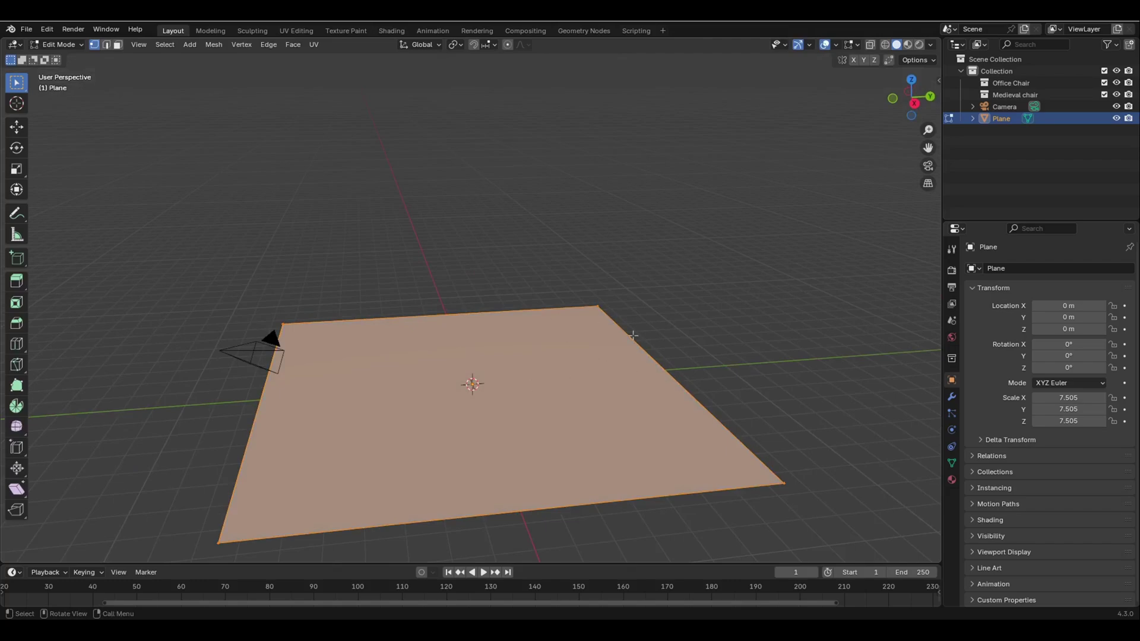
pyautogui.press('m')
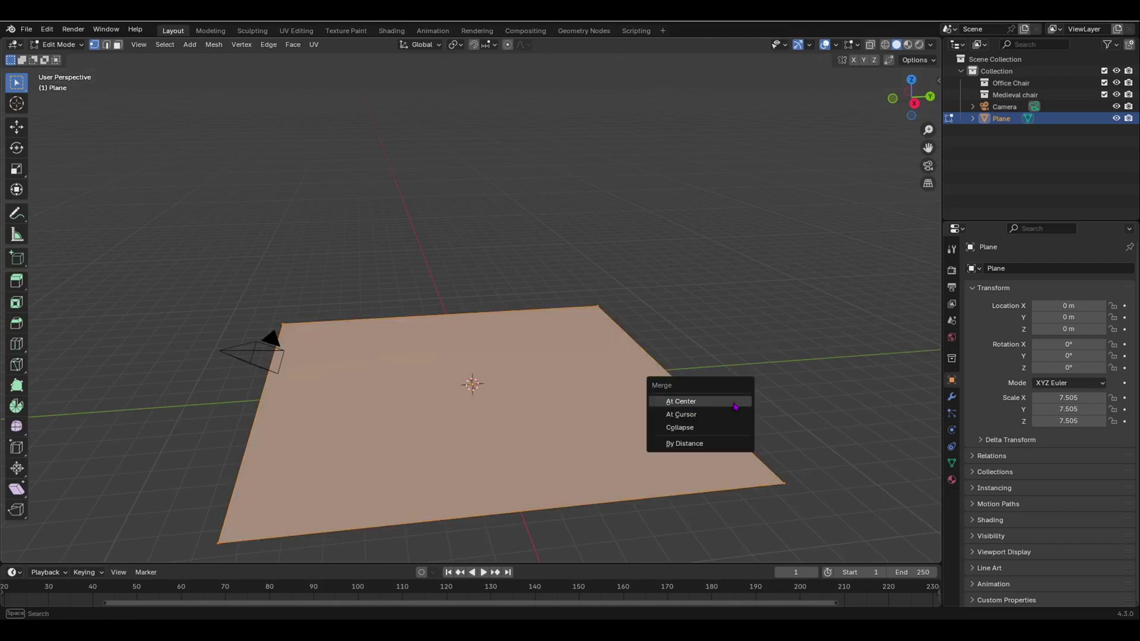
pyautogui.click(734, 402)
# Move the merged vertex freely upwards by about 0.7 m
pyautogui.scroll(4, 593, 448)
pyautogui.moveTo(593, 448); pyautogui.dragTo(614, 341, button='middle')
pyautogui.scroll(1, 561, 415)
pyautogui.press('g')
pyautogui.click(525, 303)
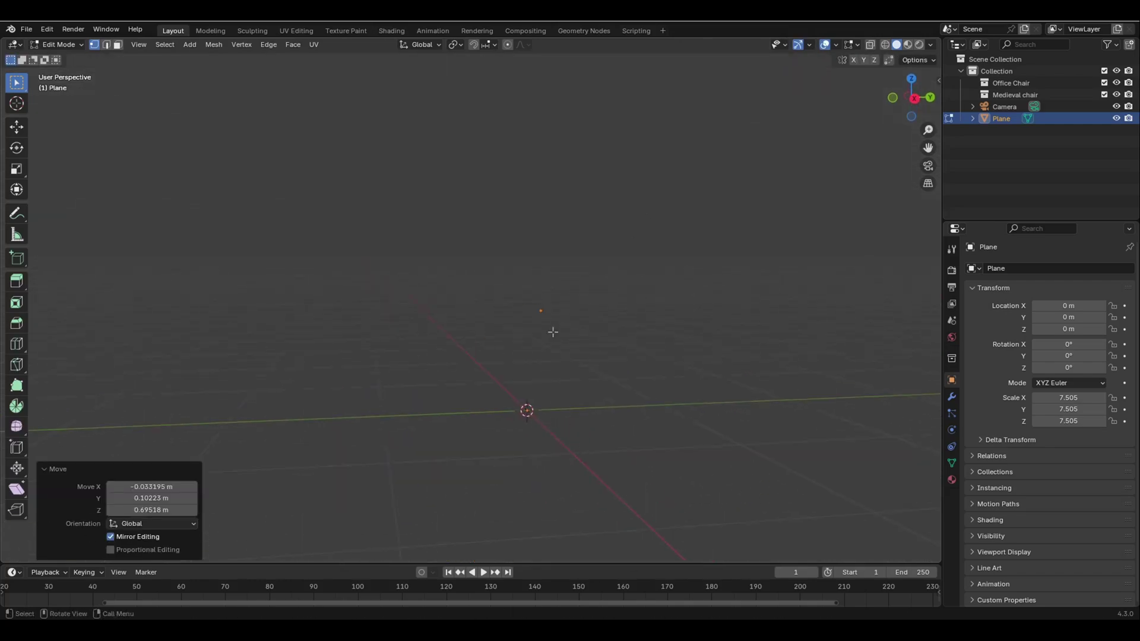
# Select the merged vertex and delete it
pyautogui.moveTo(463, 258); pyautogui.dragTo(608, 494)
pyautogui.press('x')
pyautogui.click(613, 357)
pyautogui.moveTo(613, 356); pyautogui.dragTo(504, 368, button='middle')
# Return to Object Mode and add a single vertex with the Add Single Vert option
pyautogui.hotkey('shift', 'a')
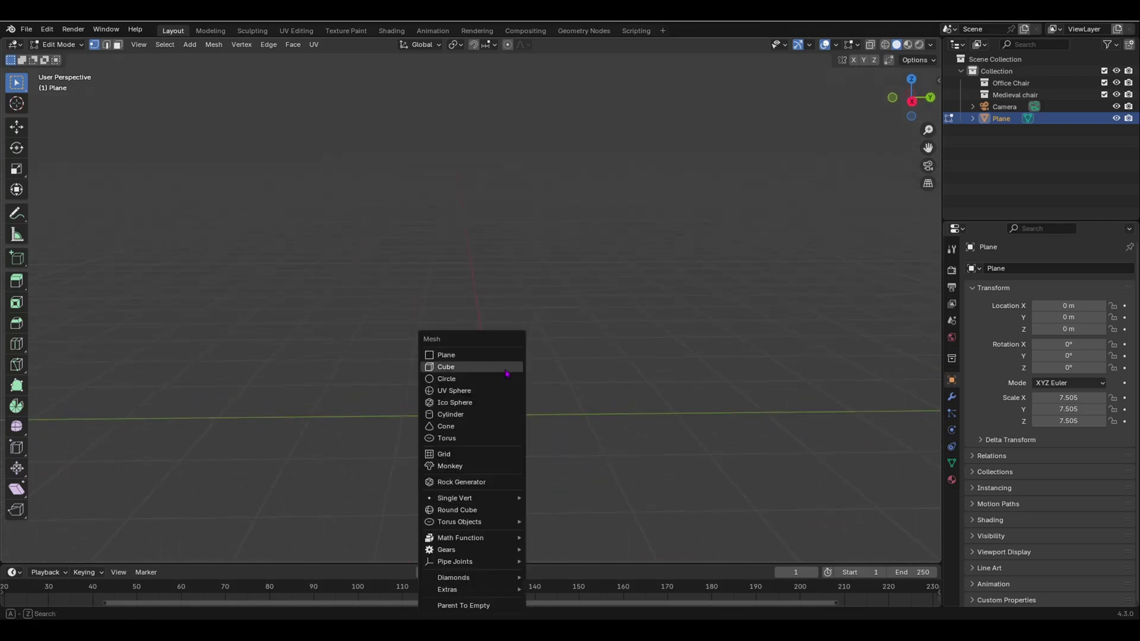
pyautogui.press('Tab')
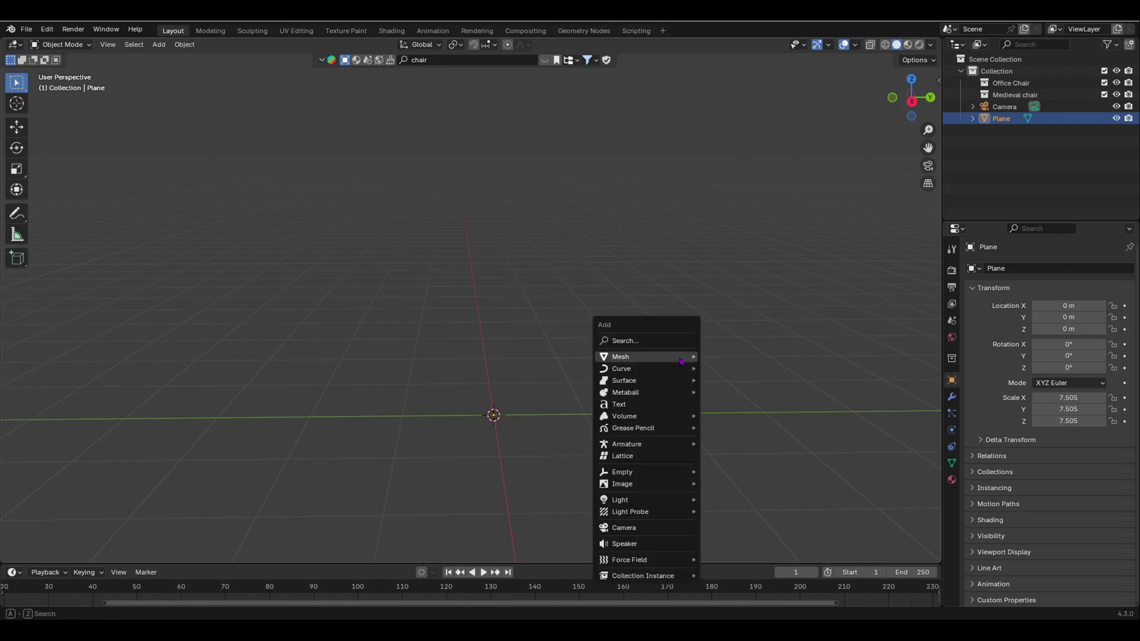
pyautogui.hotkey('shift', 'a')
pyautogui.moveTo(683, 357)
pyautogui.moveTo(742, 248)
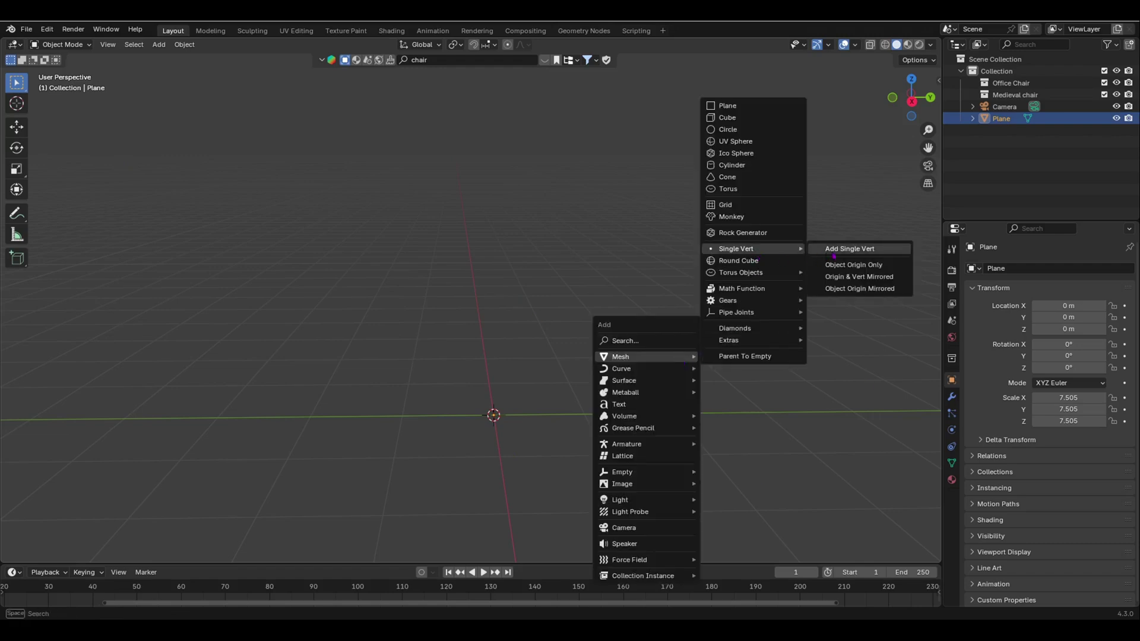
pyautogui.click(837, 249)
# Move the new single vertex freely to two different places in the scene
pyautogui.press('g')
pyautogui.click(517, 305)
pyautogui.moveTo(516, 305); pyautogui.dragTo(430, 288, button='middle')
pyautogui.press('g')
pyautogui.click(584, 289)
pyautogui.moveTo(298, 189); pyautogui.dragTo(557, 331, button='middle')
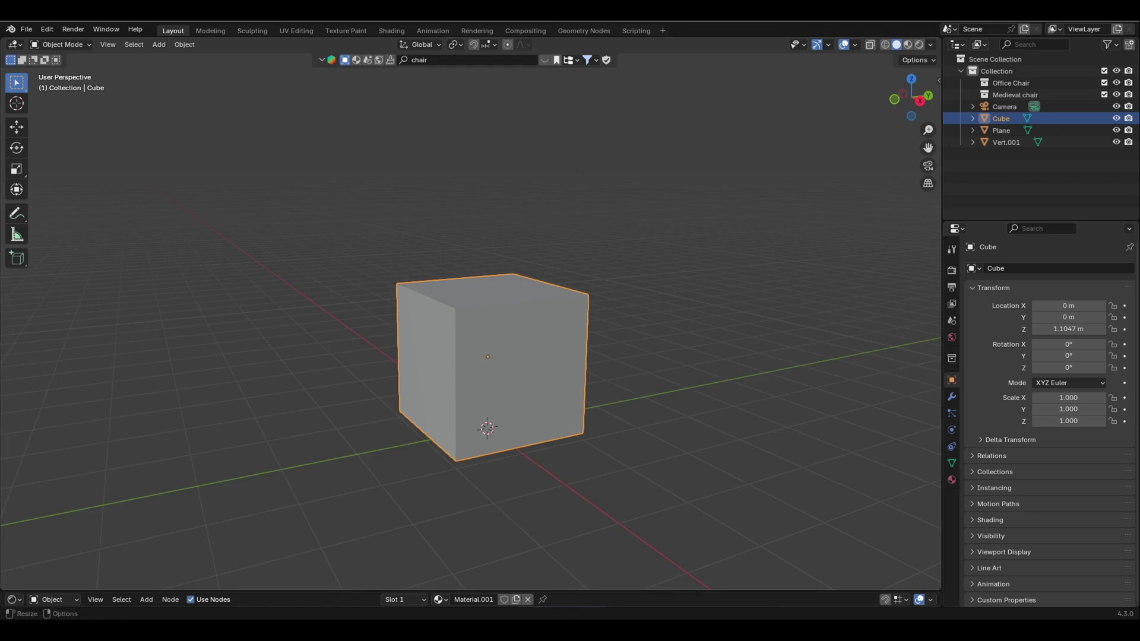
# Check in the preferences that Node Wrangler is enabled by searching the add-ons for "node", and close the preferences
pyautogui.click(46, 29)
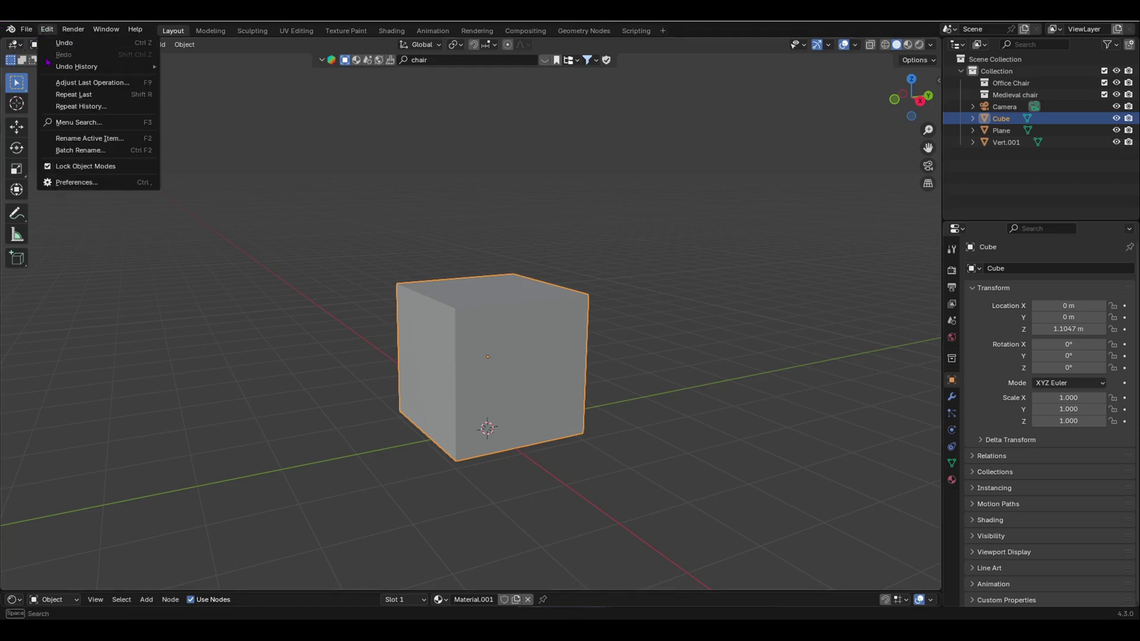
pyautogui.click(67, 186)
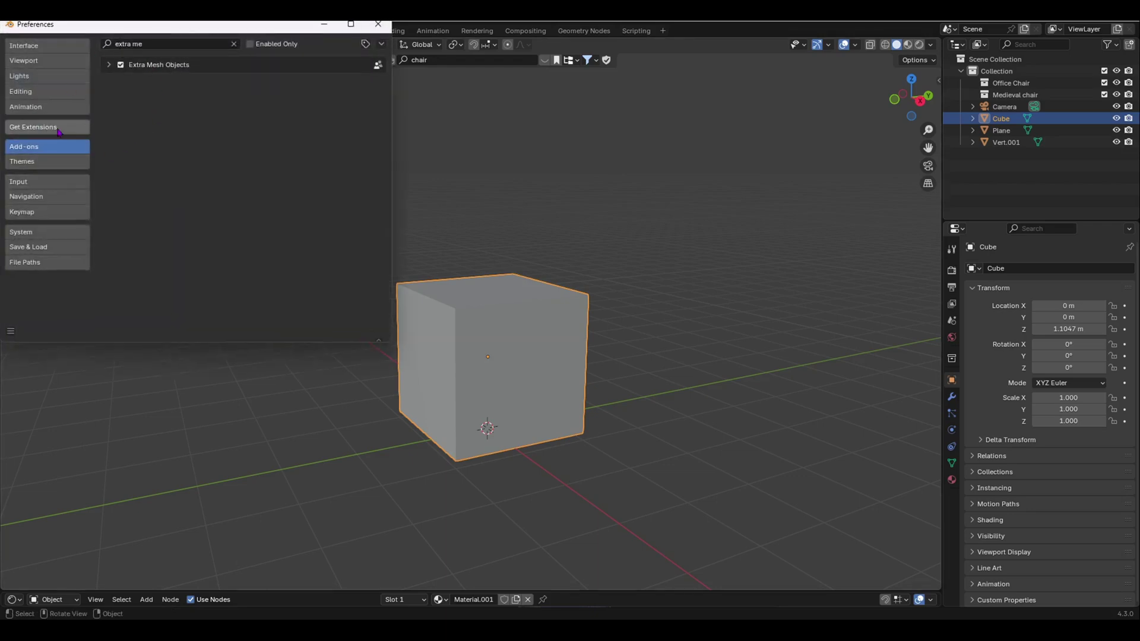
pyautogui.click(171, 44)
pyautogui.write('node')
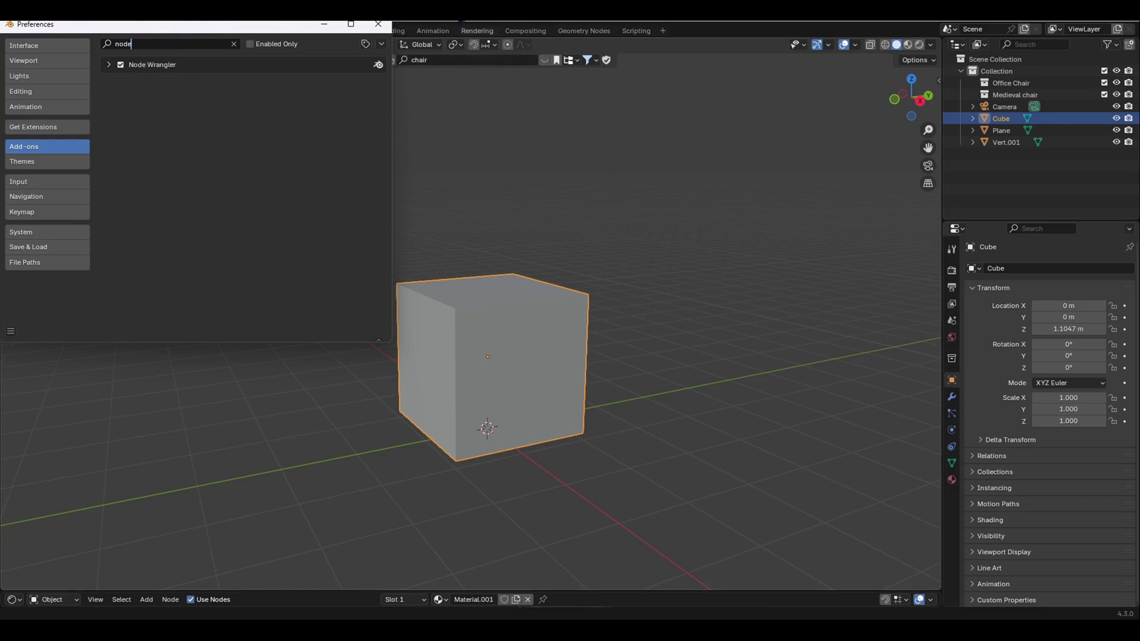
pyautogui.click(378, 24)
pyautogui.moveTo(421, 66); pyautogui.dragTo(558, 232, button='middle')
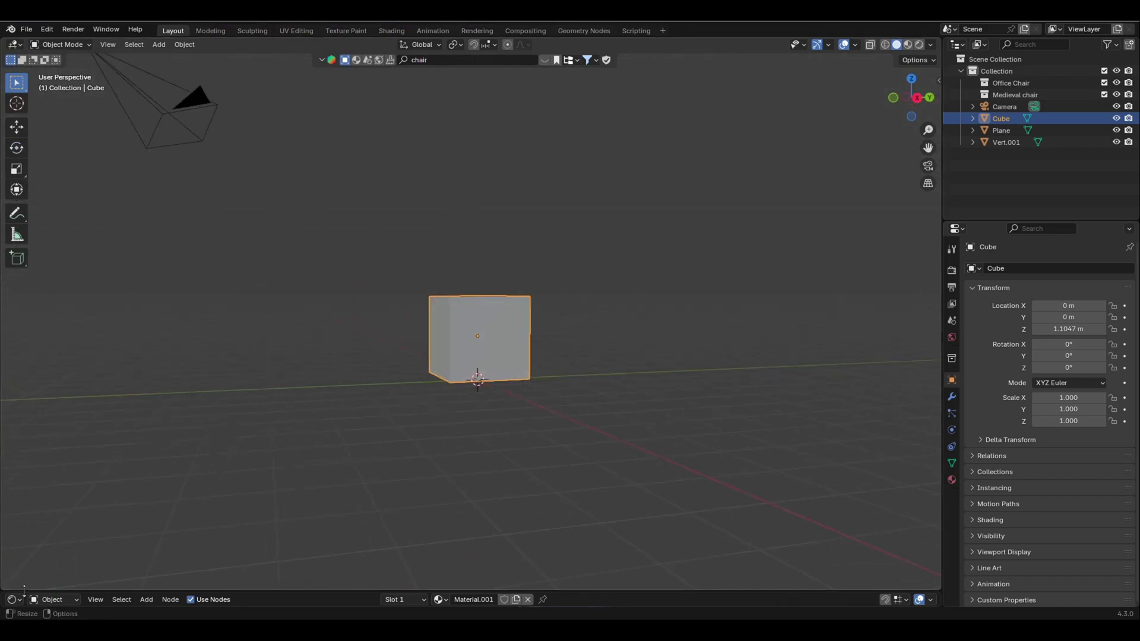
# Switch to the Shading workspace to work on the cube's material nodes
pyautogui.click(392, 31)
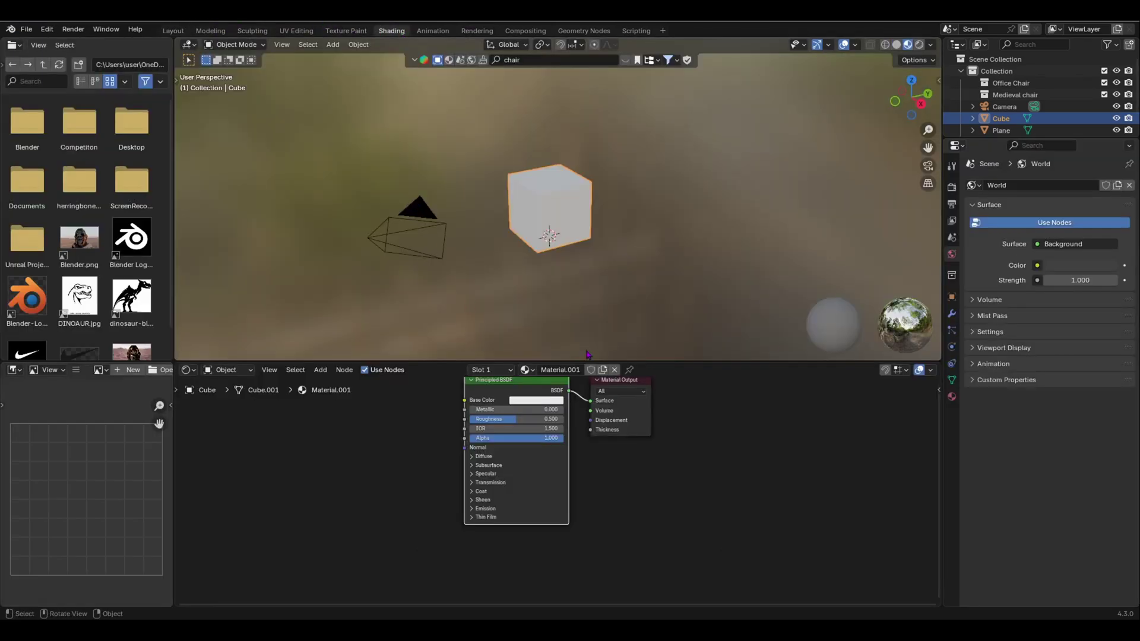
pyautogui.moveTo(611, 246); pyautogui.dragTo(549, 288, button='middle')
pyautogui.moveTo(599, 429); pyautogui.dragTo(721, 446, button='middle')
pyautogui.scroll(4, 710, 500)
pyautogui.rightClick(693, 430)
pyautogui.click(749, 460)
pyautogui.scroll(-3, 723, 460)
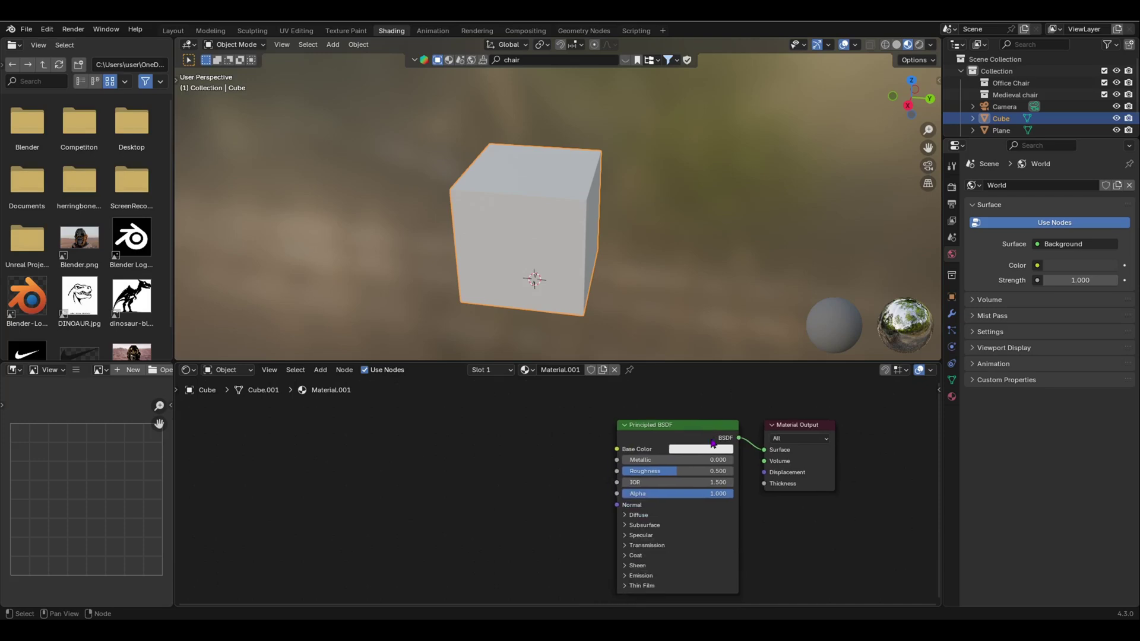
pyautogui.scroll(1, 712, 443)
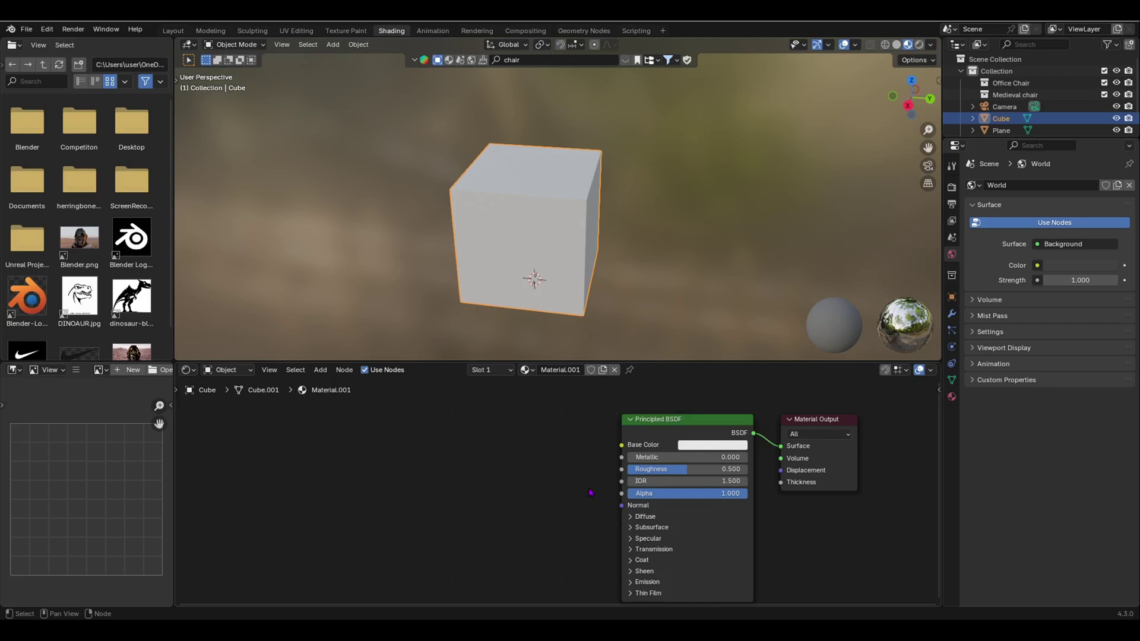
# Select the Principled BSDF node and load the four herringbone_pavement_02 diff, disp, nor_gl and rough 4k textures with Node Wrangler's Principled Texture Setup
pyautogui.click(712, 429)
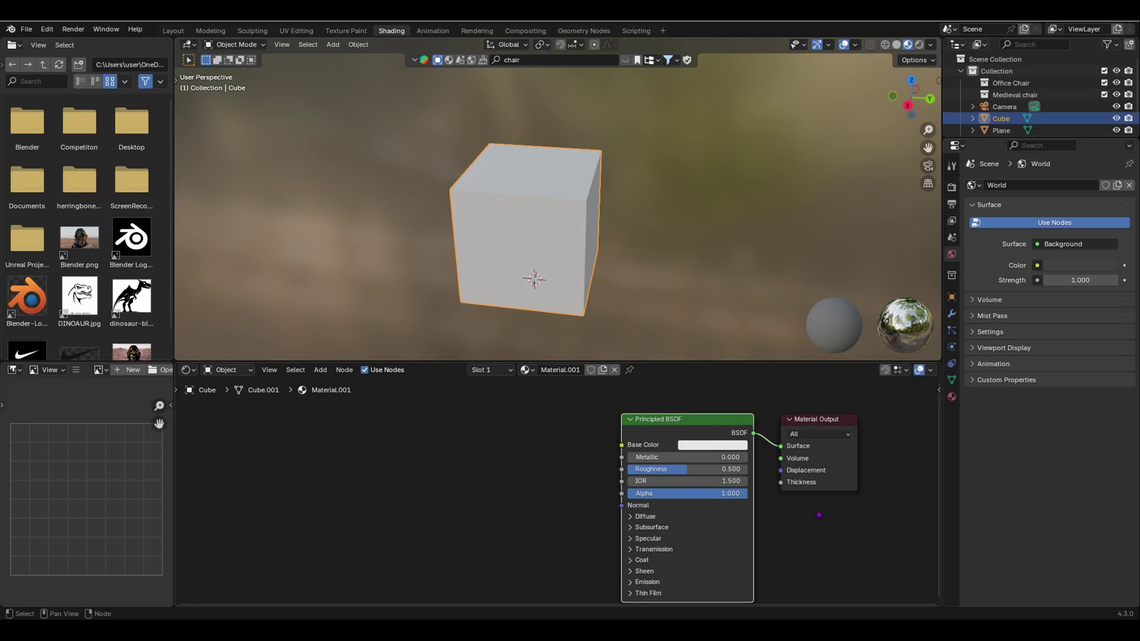
pyautogui.press('ctrl')
pyautogui.hotkey('ctrl', 'shift', 't')
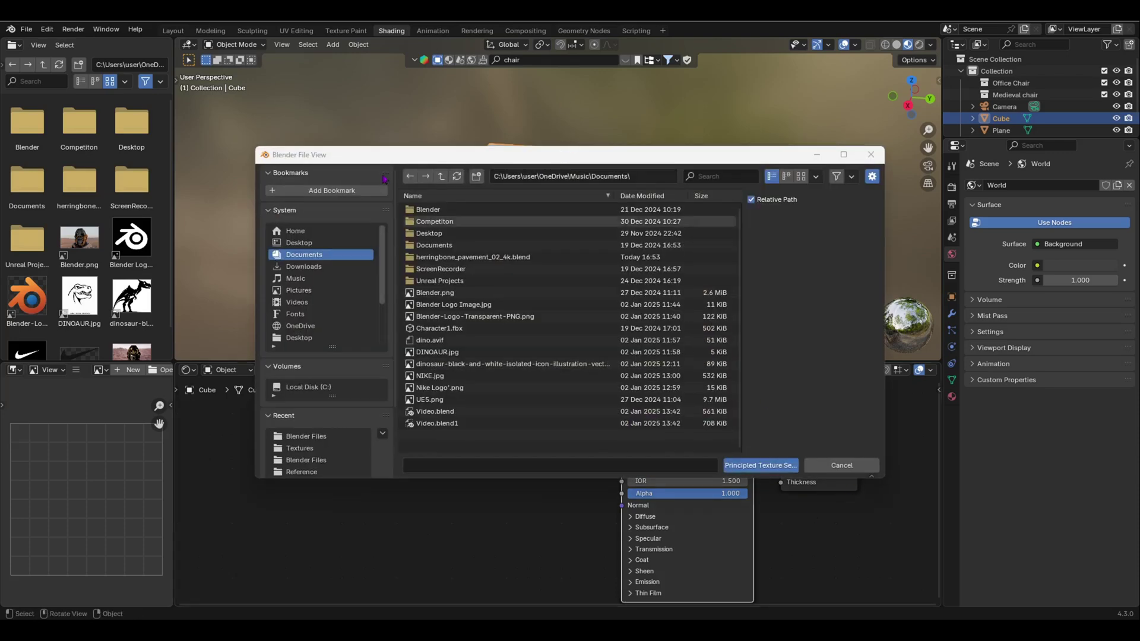
pyautogui.doubleClick(451, 257)
pyautogui.doubleClick(439, 209)
pyautogui.moveTo(467, 332); pyautogui.dragTo(469, 205)
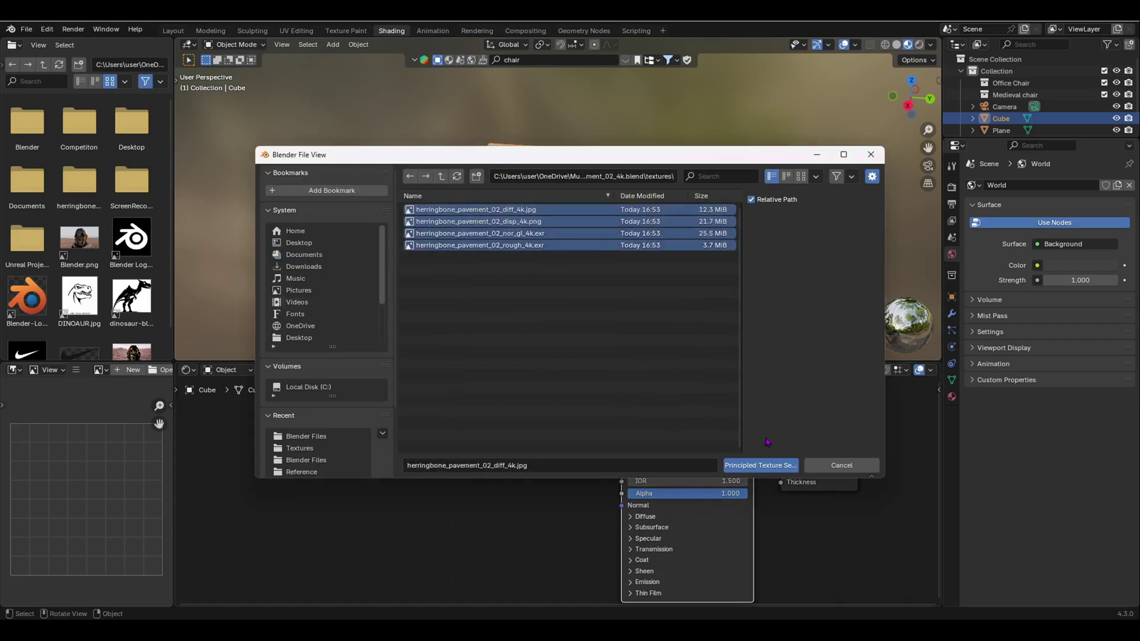
pyautogui.click(776, 466)
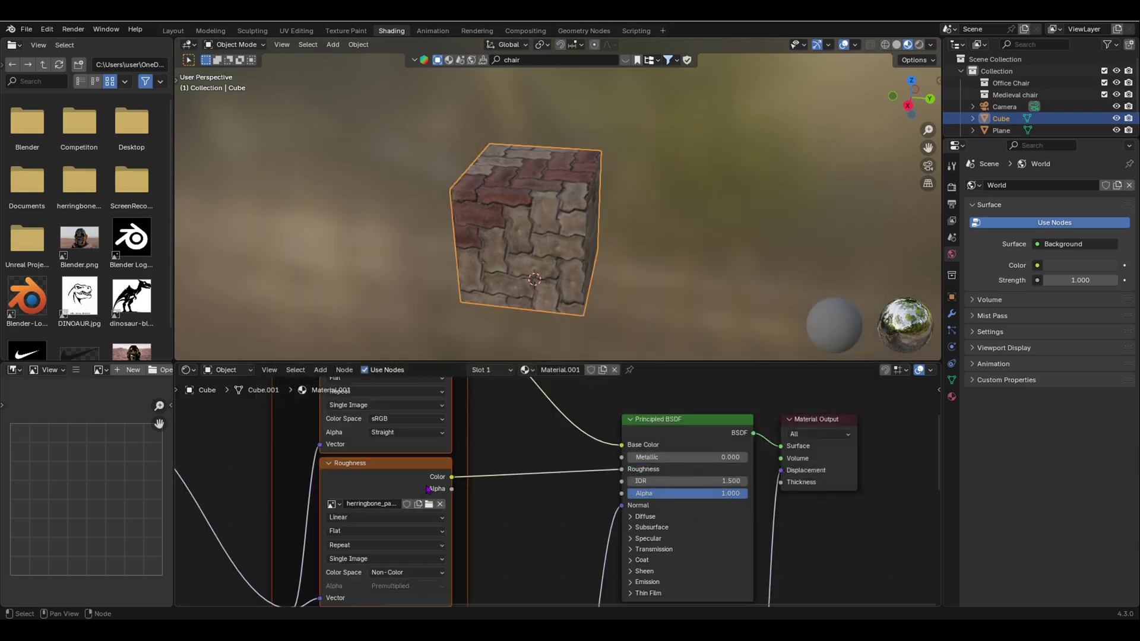
# Examine the generated Mapping and Textures node frames and their connections to the Principled BSDF and Material Output
pyautogui.scroll(-9, 437, 487)
pyautogui.scroll(-1, 492, 500)
pyautogui.moveTo(467, 482)
pyautogui.mouseDown(button='middle')
pyautogui.moveTo(495, 501)
pyautogui.moveTo(479, 434)
pyautogui.moveTo(485, 466)
pyautogui.mouseUp(button='middle')
pyautogui.scroll(-4, 492, 499)
pyautogui.scroll(-1, 479, 434)
pyautogui.scroll(4, 491, 418)
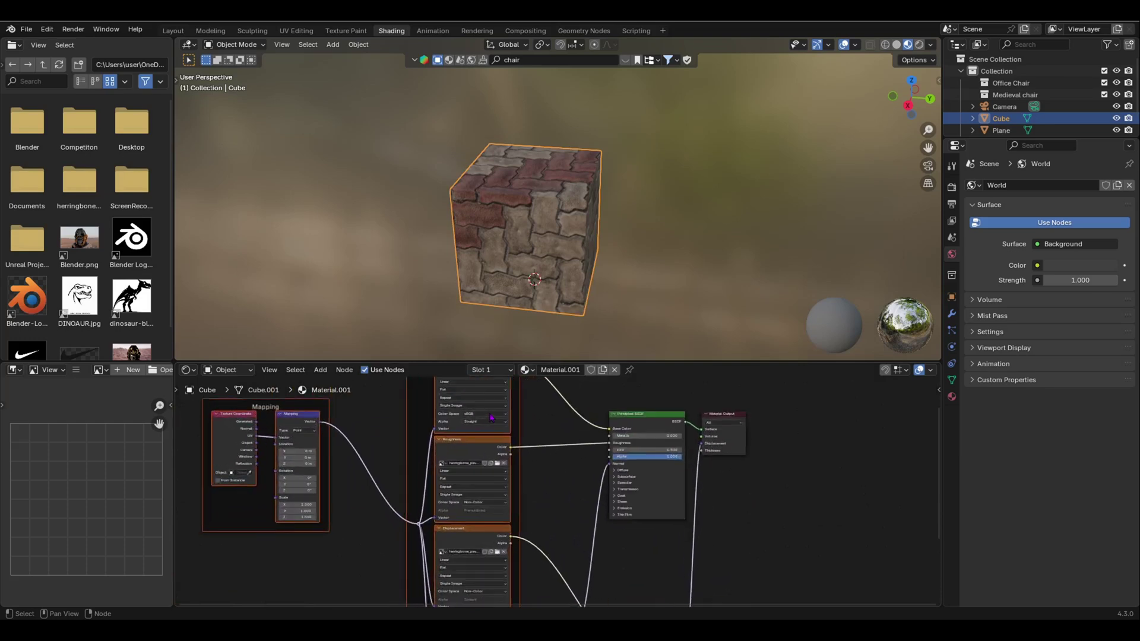
pyautogui.click(608, 491)
pyautogui.scroll(-4, 553, 409)
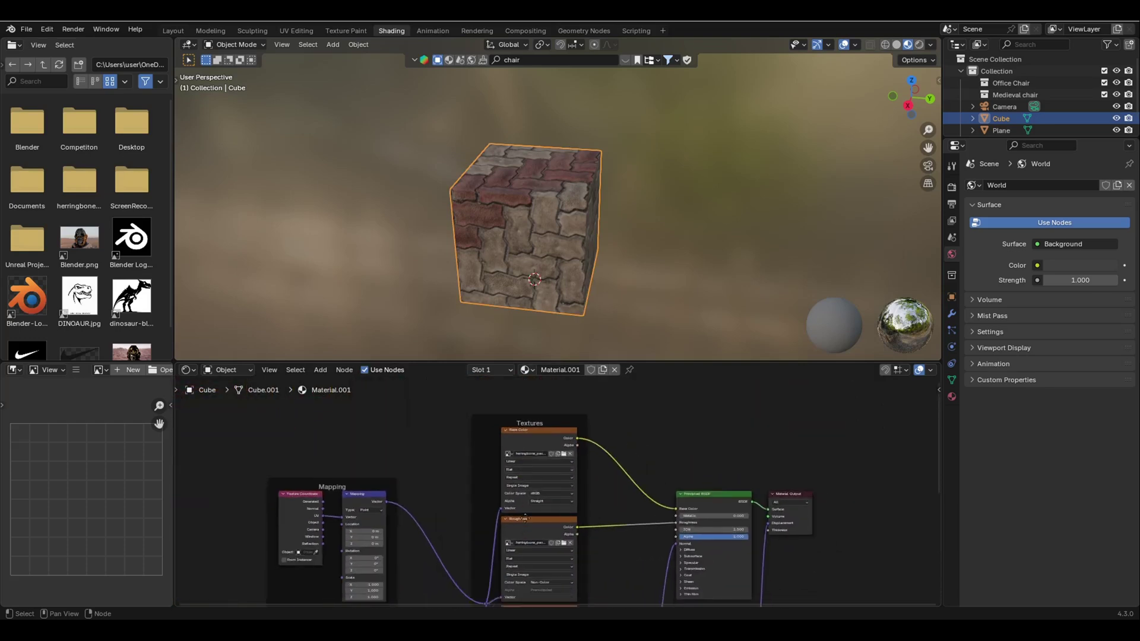
pyautogui.moveTo(552, 410); pyautogui.dragTo(551, 356, button='middle')
pyautogui.moveTo(551, 586); pyautogui.dragTo(522, 577, button='middle')
pyautogui.scroll(-6, 538, 473)
pyautogui.moveTo(589, 480); pyautogui.dragTo(605, 519, button='middle')
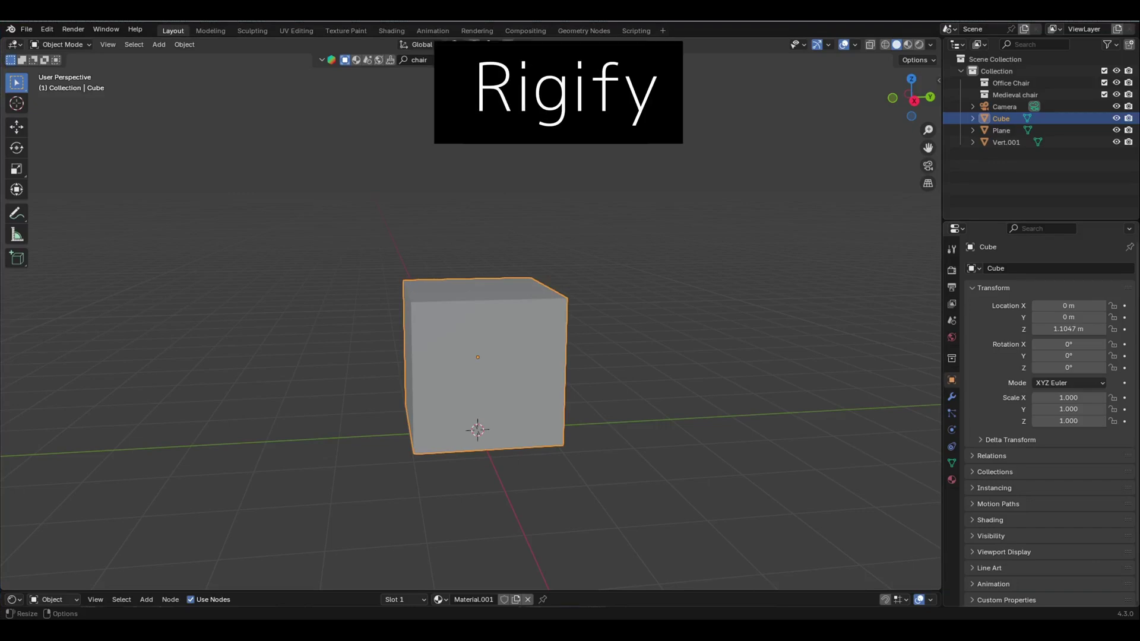
# Delete the cube in the Layout workspace and add a Human Rigify meta-rig
pyautogui.press('Delete')
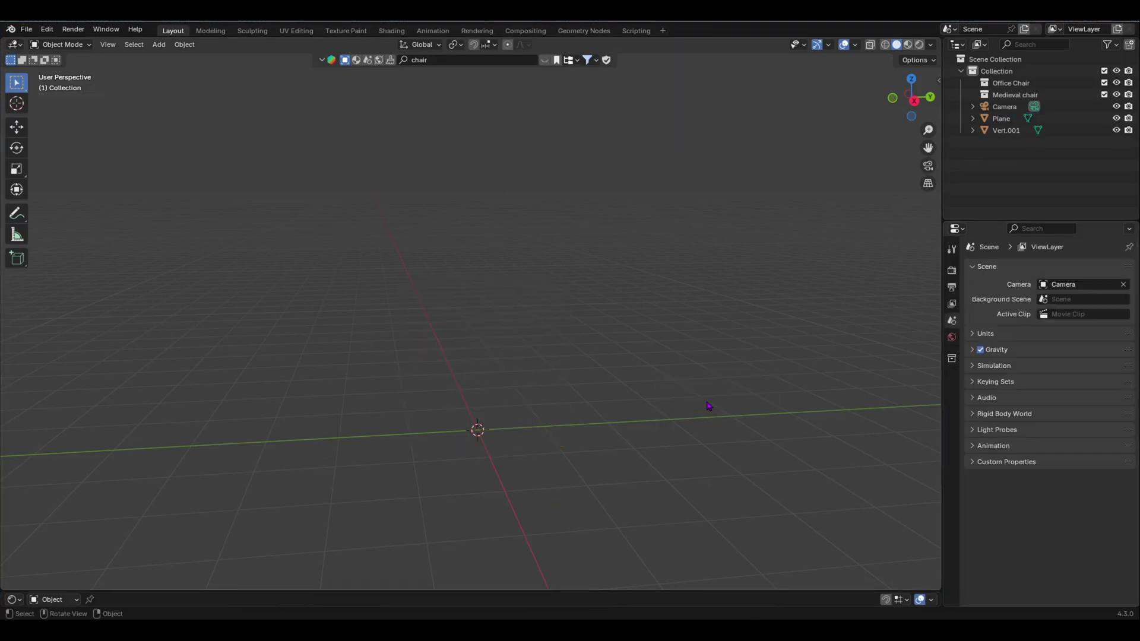
pyautogui.scroll(-3, 550, 425)
pyautogui.moveTo(550, 425); pyautogui.dragTo(499, 409, button='middle')
pyautogui.moveTo(216, 387); pyautogui.dragTo(499, 390, button='middle')
pyautogui.hotkey('shift', 'a')
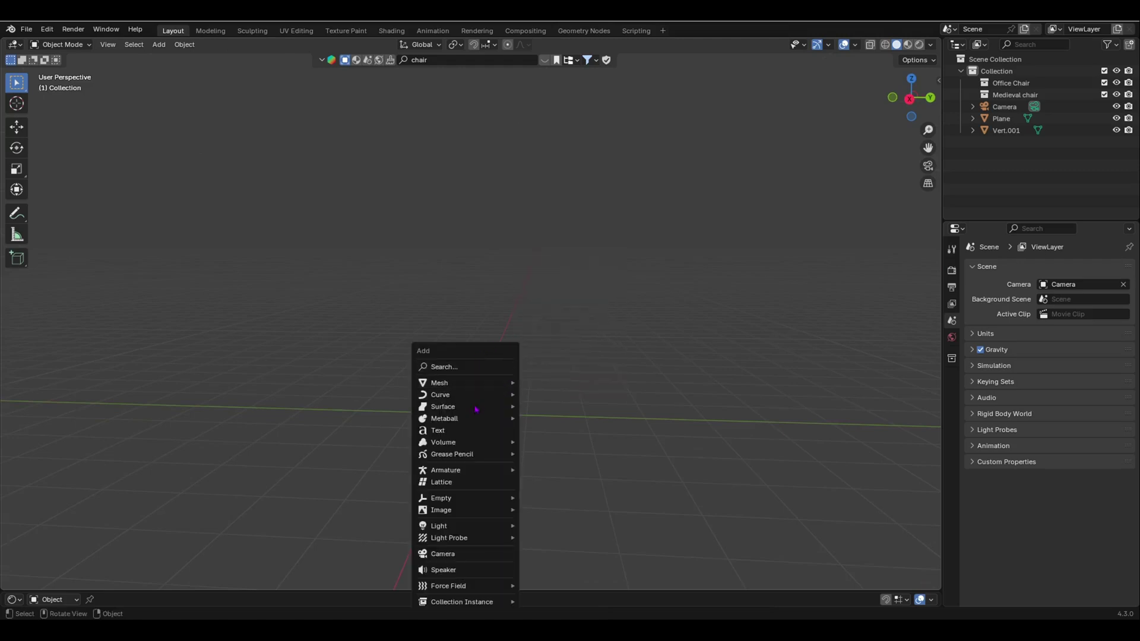
pyautogui.moveTo(476, 474)
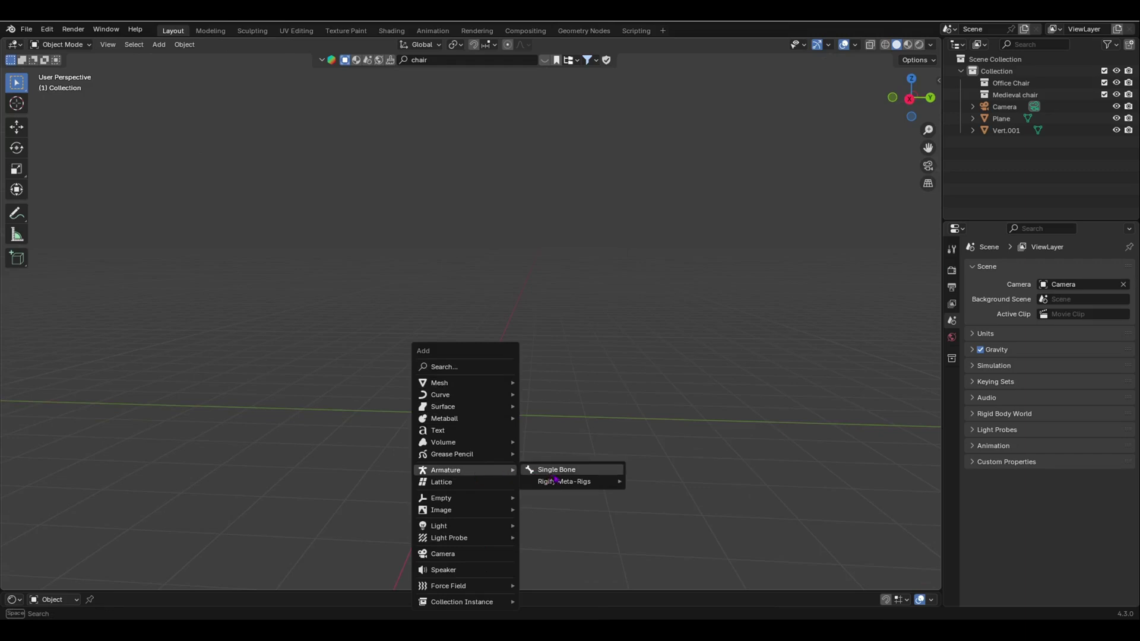
pyautogui.moveTo(558, 483)
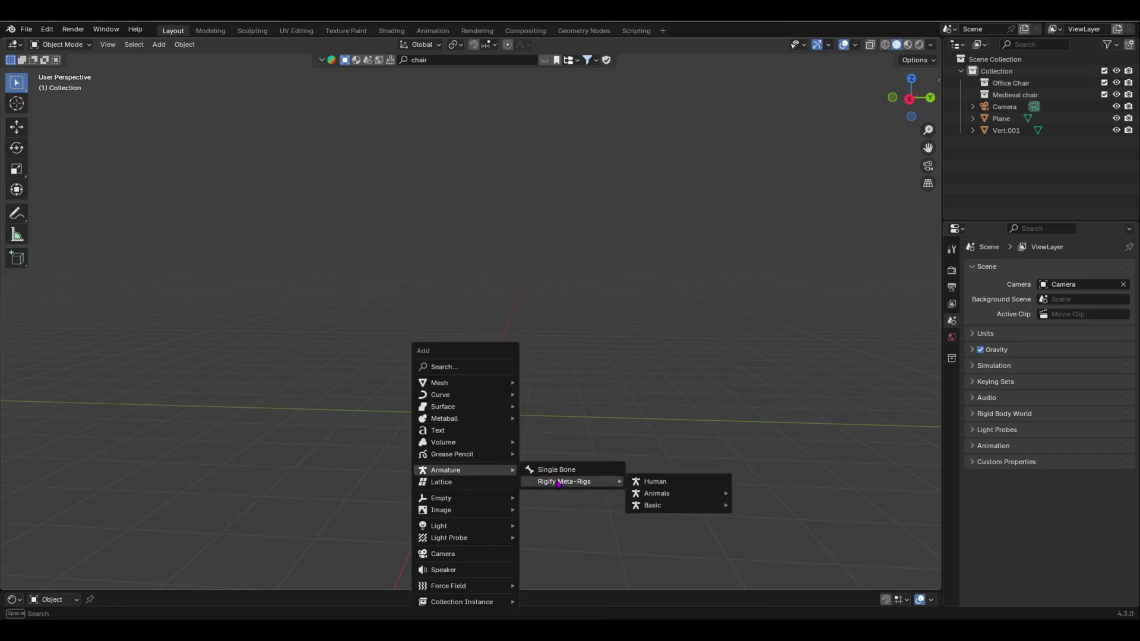
pyautogui.click(641, 489)
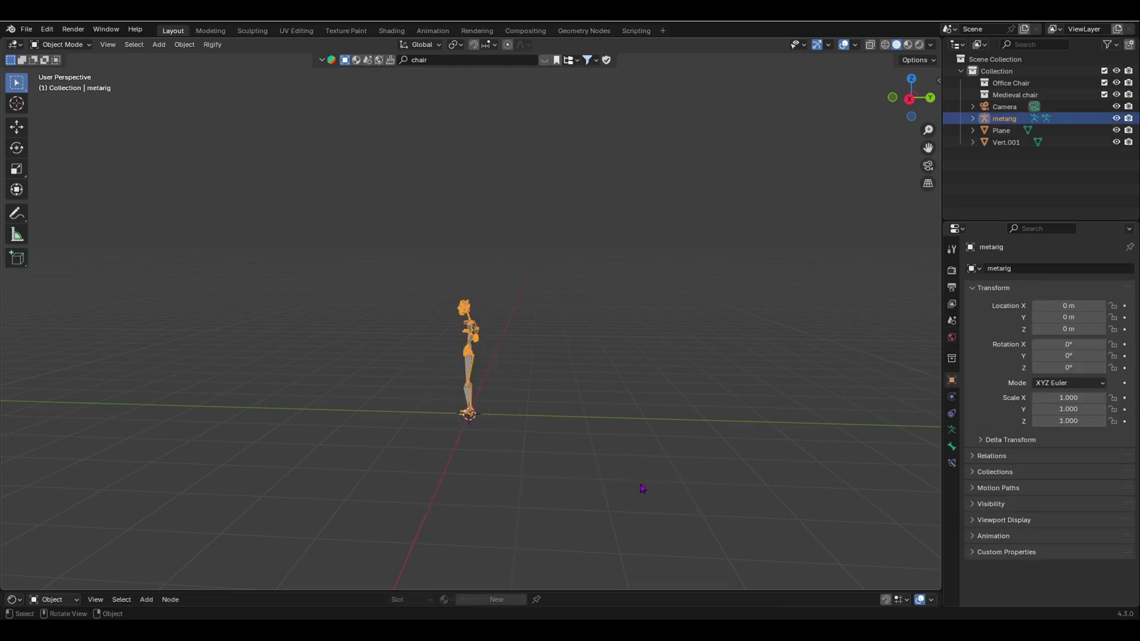
# In Edit Mode, select the metarig's left arm and hand bones and rotate them about -25.2° in the view plane
pyautogui.moveTo(641, 491); pyautogui.dragTo(571, 337, button='middle')
pyautogui.scroll(5, 600, 394)
pyautogui.scroll(1, 683, 383)
pyautogui.scroll(-6, 570, 333)
pyautogui.scroll(5, 572, 335)
pyautogui.press('Tab')
pyautogui.moveTo(532, 309); pyautogui.dragTo(609, 389)
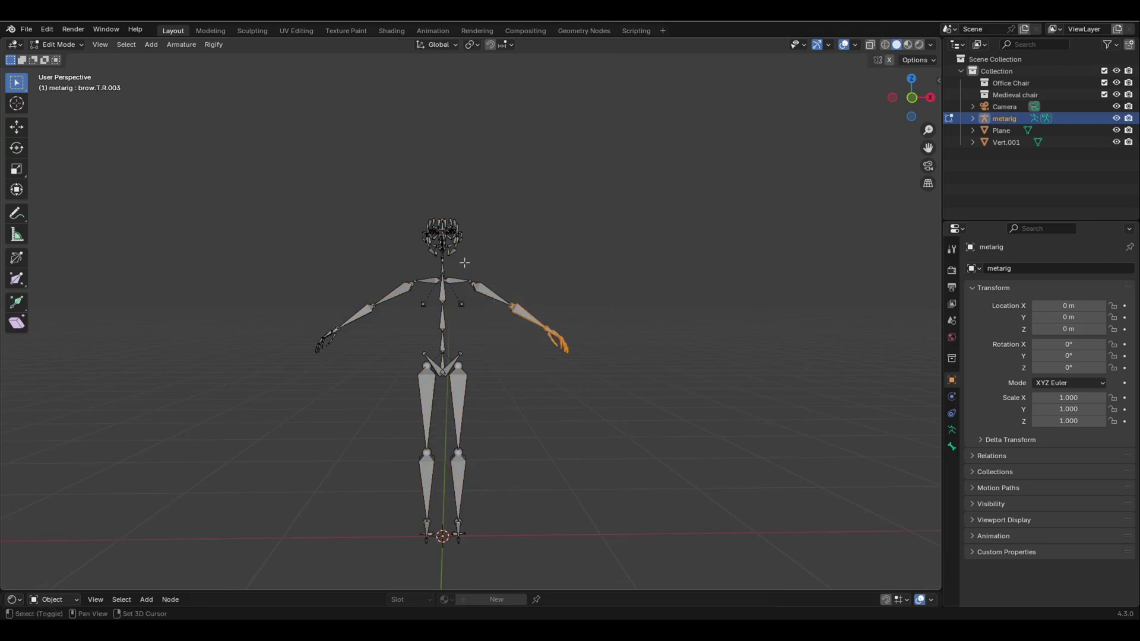
pyautogui.press('r')
pyautogui.click(682, 352)
# Move the rotated left arm bones freely up and away from the shoulder, and return to Object Mode
pyautogui.press('g')
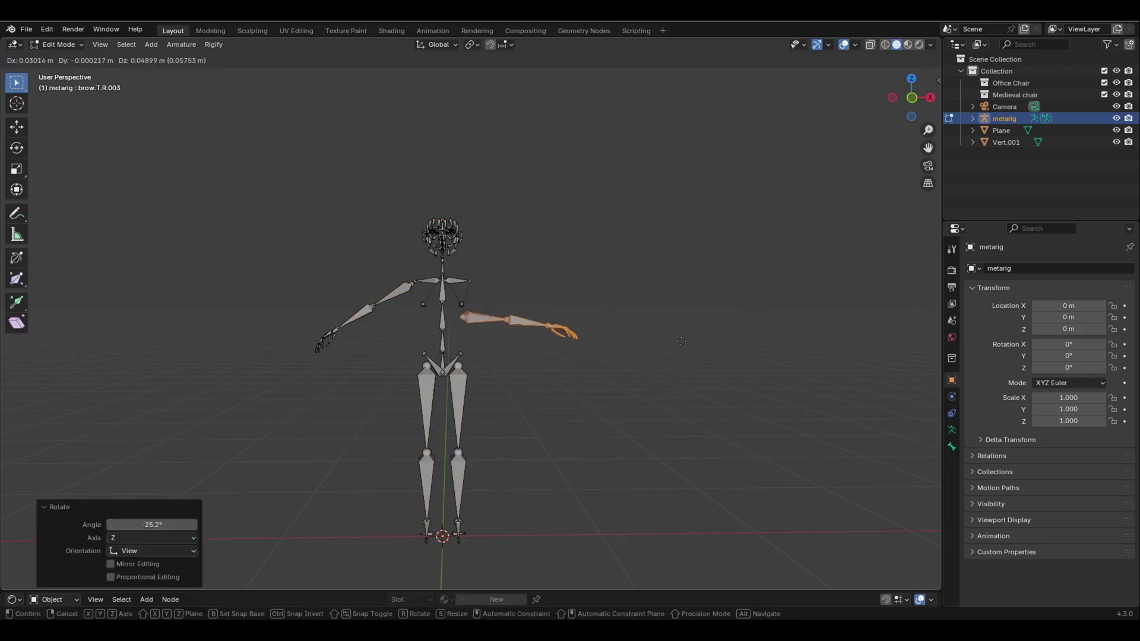
pyautogui.click(698, 310)
pyautogui.press('Tab')
# Browse the available Rigify meta-rigs, including the Human, Animals and Basic presets
pyautogui.moveTo(621, 339); pyautogui.dragTo(561, 358, button='middle')
pyautogui.scroll(4, 625, 375)
pyautogui.scroll(-4, 451, 391)
pyautogui.moveTo(439, 387); pyautogui.dragTo(483, 376, button='middle')
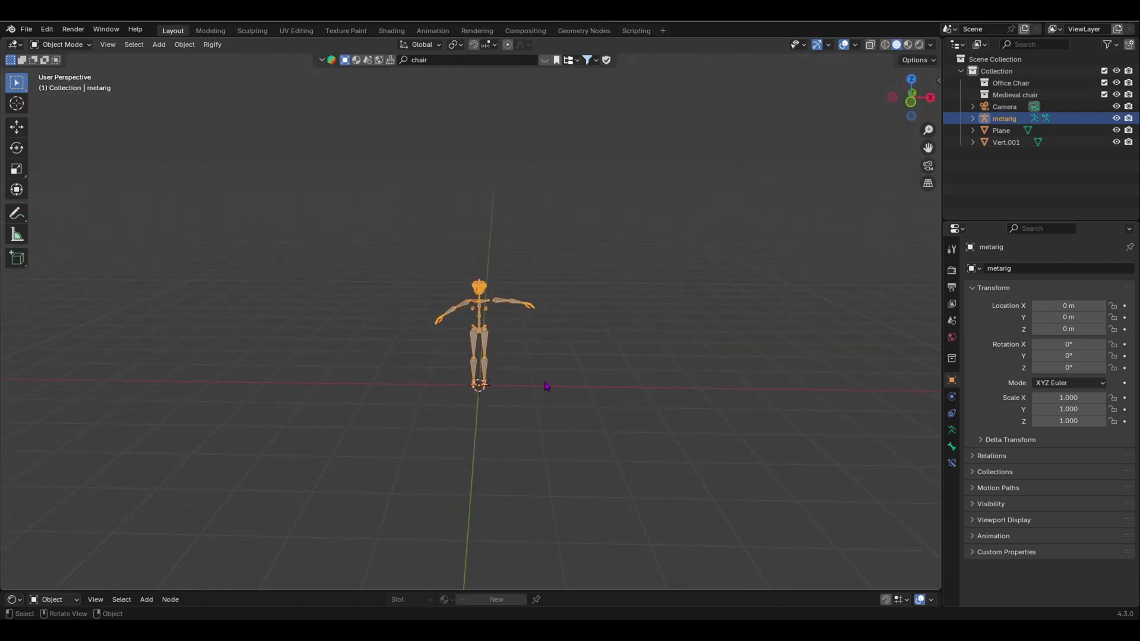
pyautogui.press('shift')
pyautogui.hotkey('shift', 'a')
pyautogui.moveTo(546, 383)
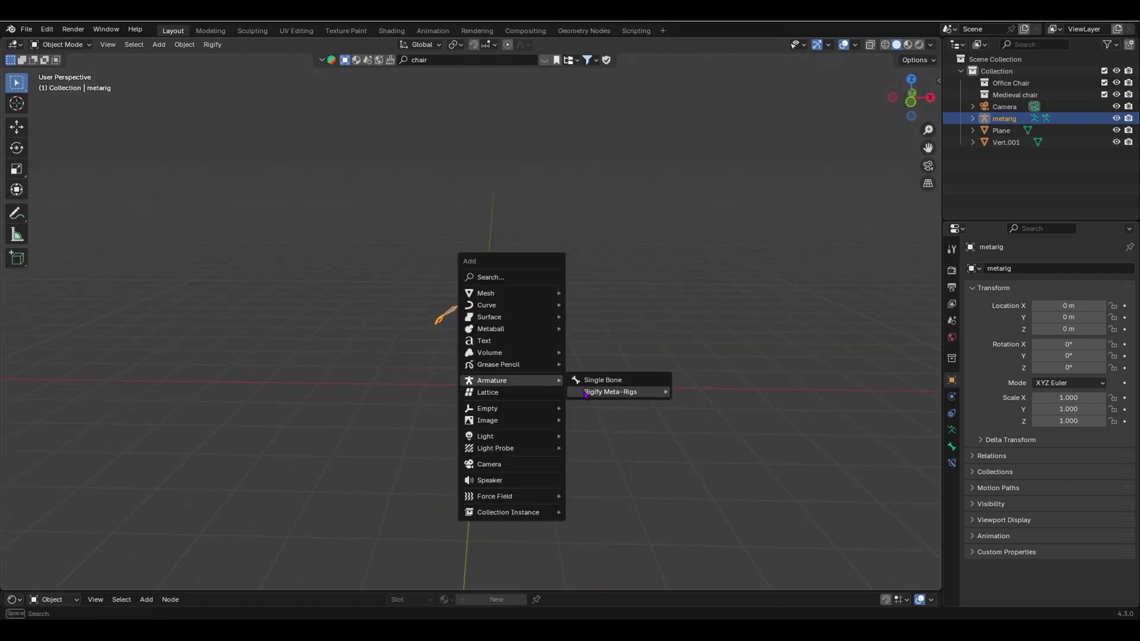
pyautogui.moveTo(647, 392)
pyautogui.moveTo(706, 405)
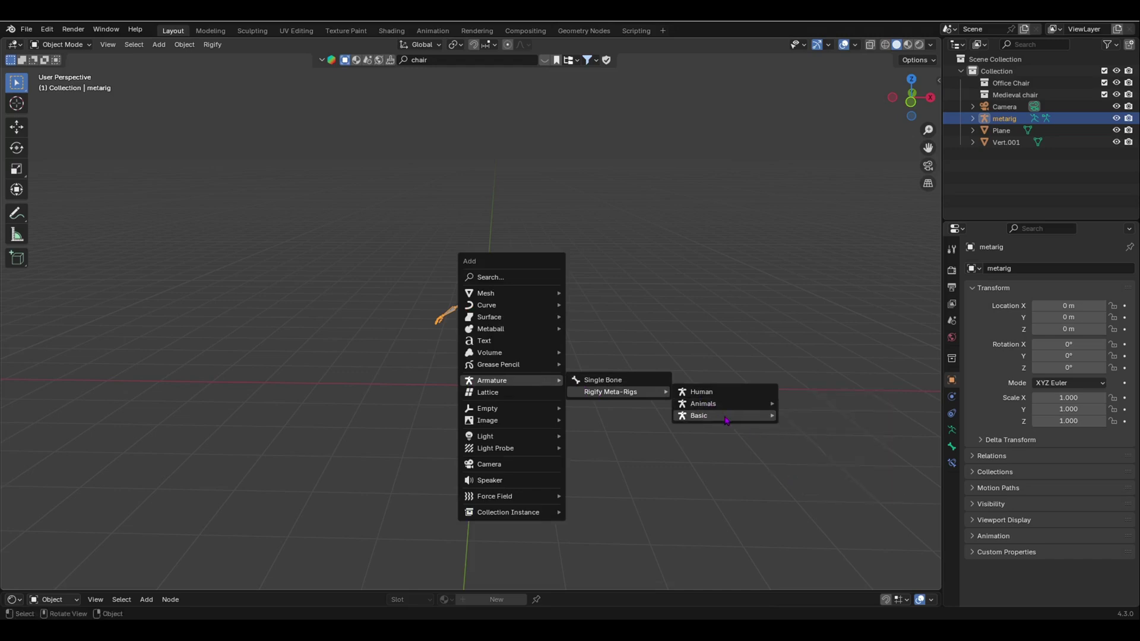
pyautogui.moveTo(730, 420)
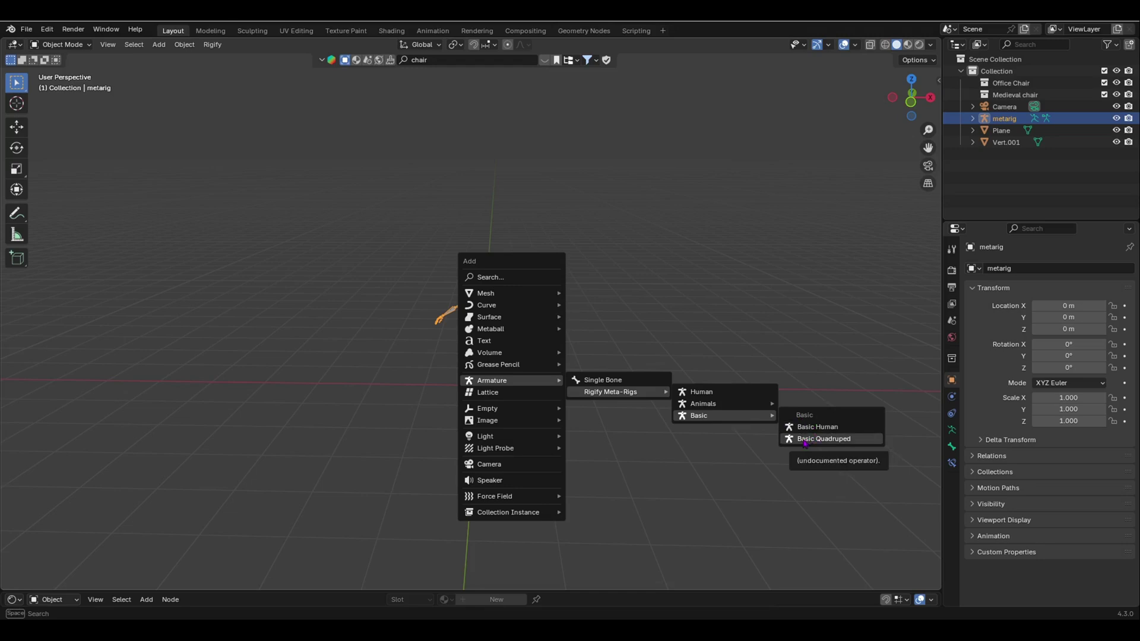
pyautogui.click(805, 442)
# Generate the Rigify control rig from the metarig and switch it to Pose Mode
pyautogui.moveTo(552, 385); pyautogui.dragTo(631, 355, button='middle')
pyautogui.scroll(4, 561, 354)
pyautogui.click(951, 430)
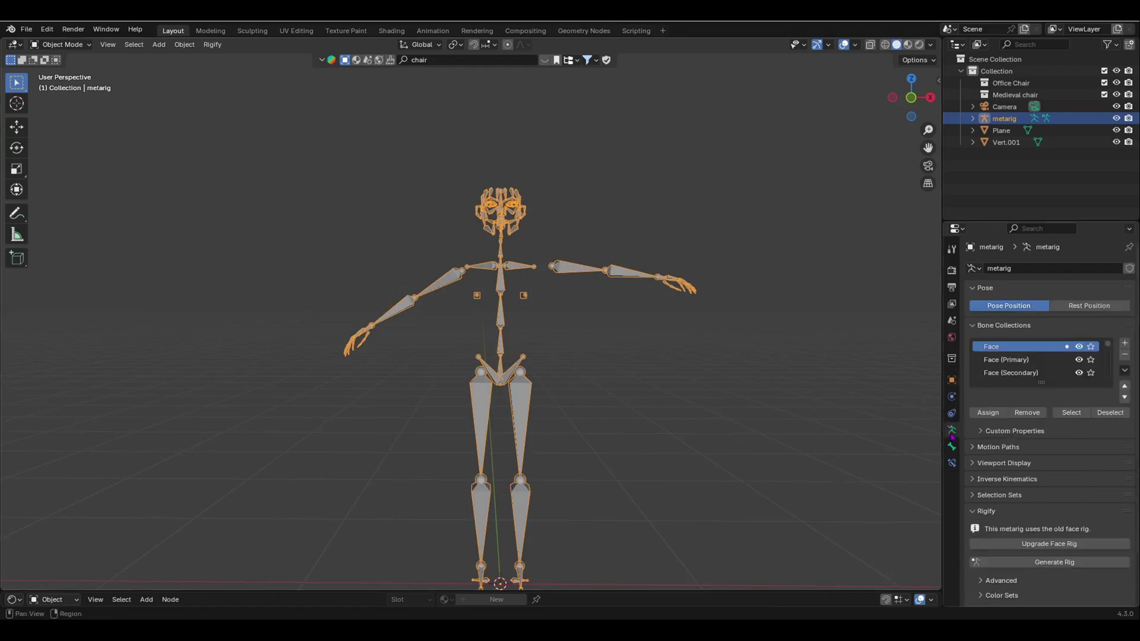
pyautogui.scroll(-3, 1012, 479)
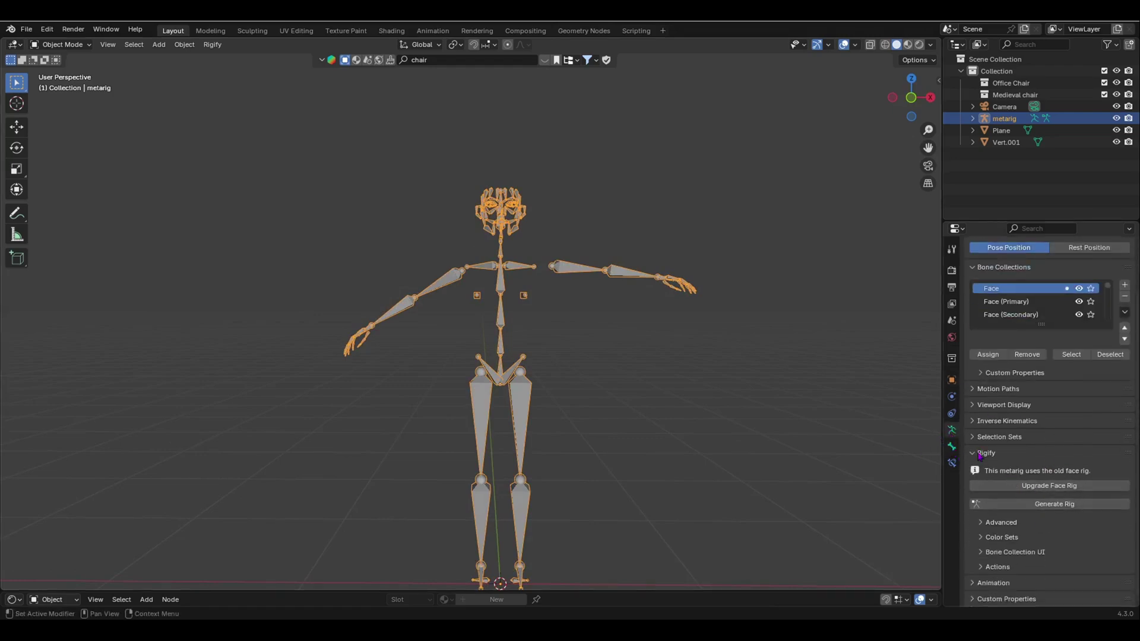
pyautogui.click(1041, 503)
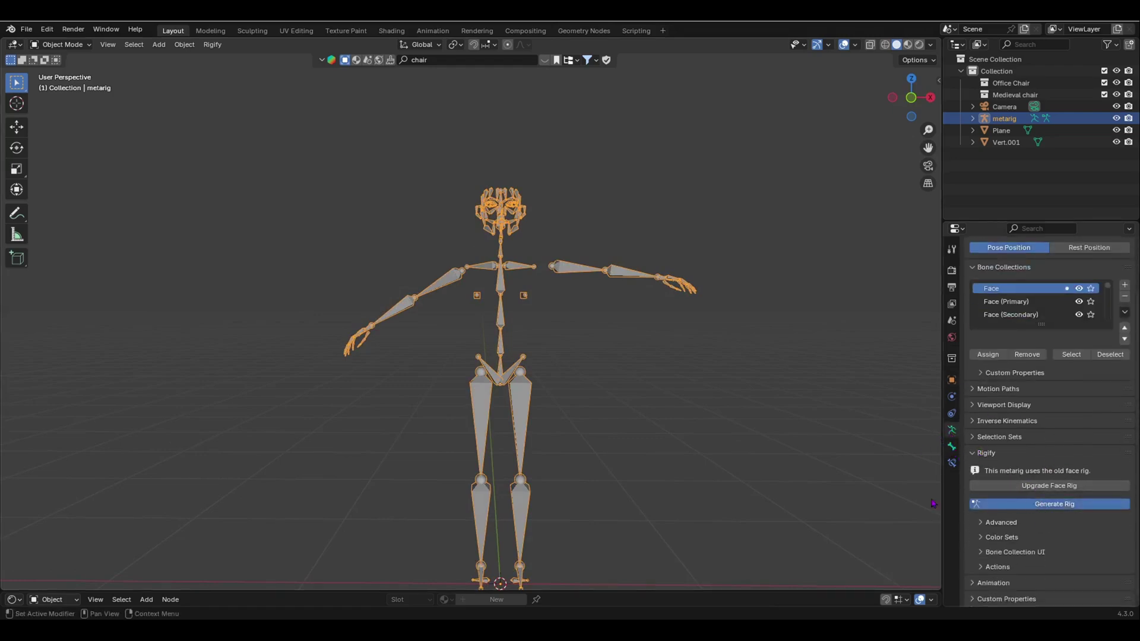
pyautogui.moveTo(545, 308); pyautogui.dragTo(493, 344, button='middle')
pyautogui.moveTo(493, 343)
pyautogui.keyDown('ctrl'); pyautogui.mouseDown(button='middle')
pyautogui.moveTo(495, 427)
pyautogui.moveTo(500, 351)
pyautogui.mouseUp(button='middle'); pyautogui.keyUp('ctrl')
pyautogui.hotkey('ctrl', 'Tab')
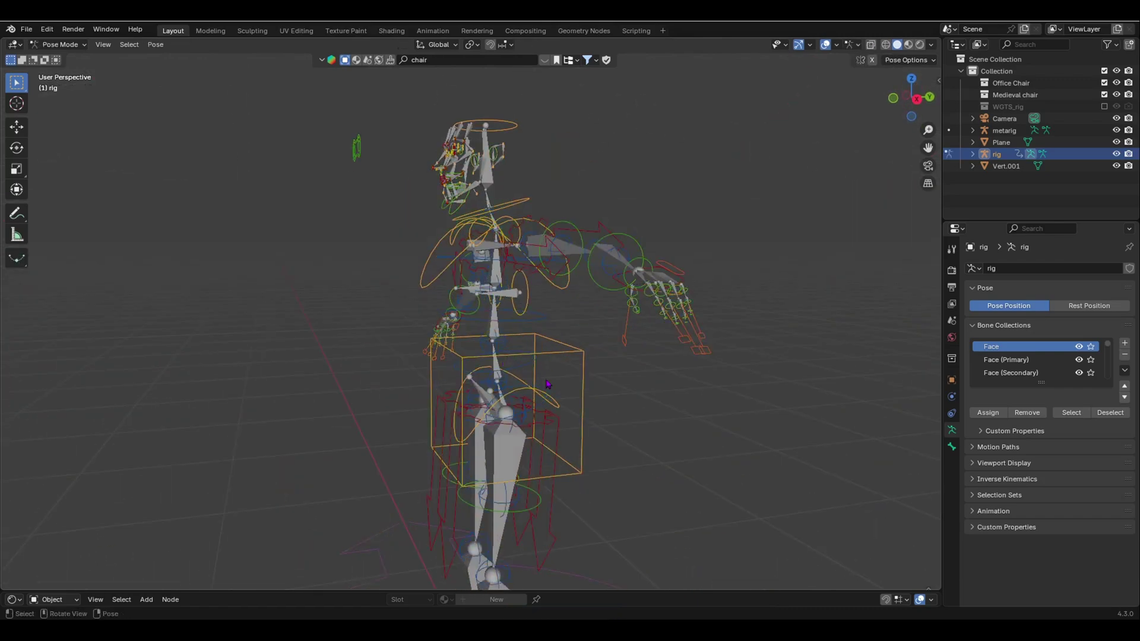
# Try moving the rig's box-shaped torso control, and undo the move
pyautogui.click(539, 359)
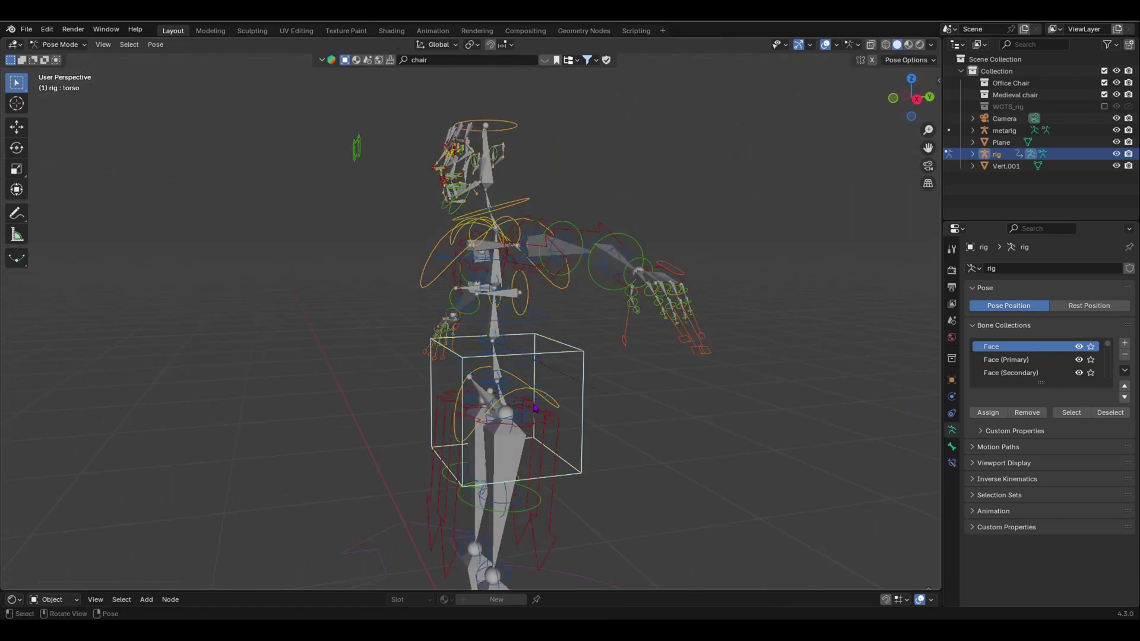
pyautogui.press('g')
pyautogui.click(449, 426)
pyautogui.hotkey('ctrl', 'z')
pyautogui.scroll(-7, 564, 451)
pyautogui.moveTo(448, 425); pyautogui.dragTo(559, 360, button='middle')
pyautogui.scroll(4, 564, 451)
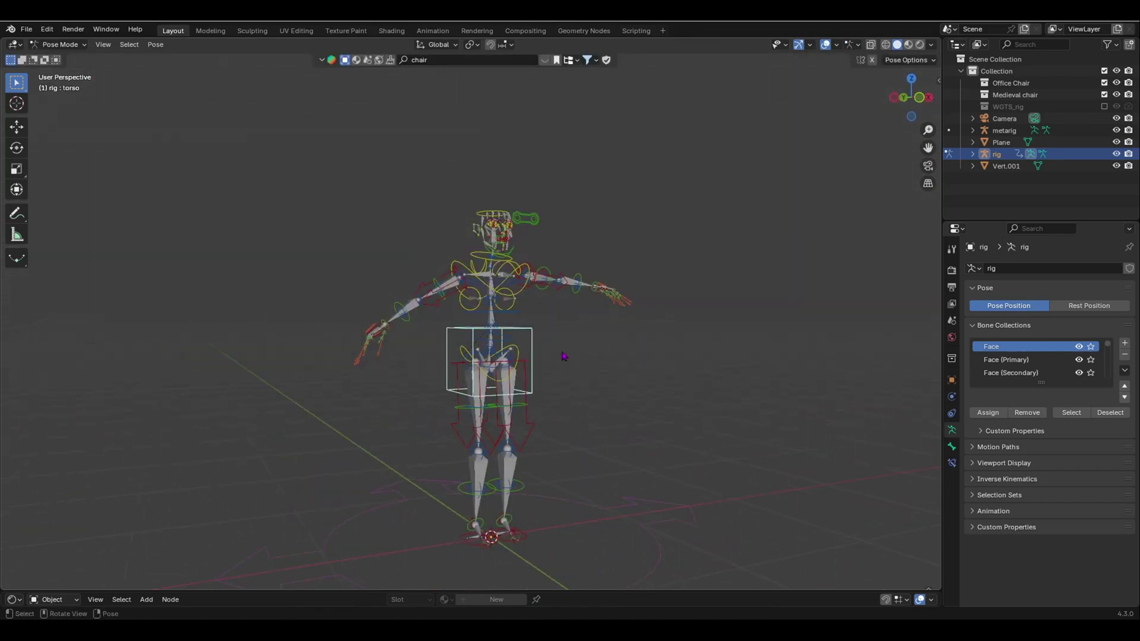